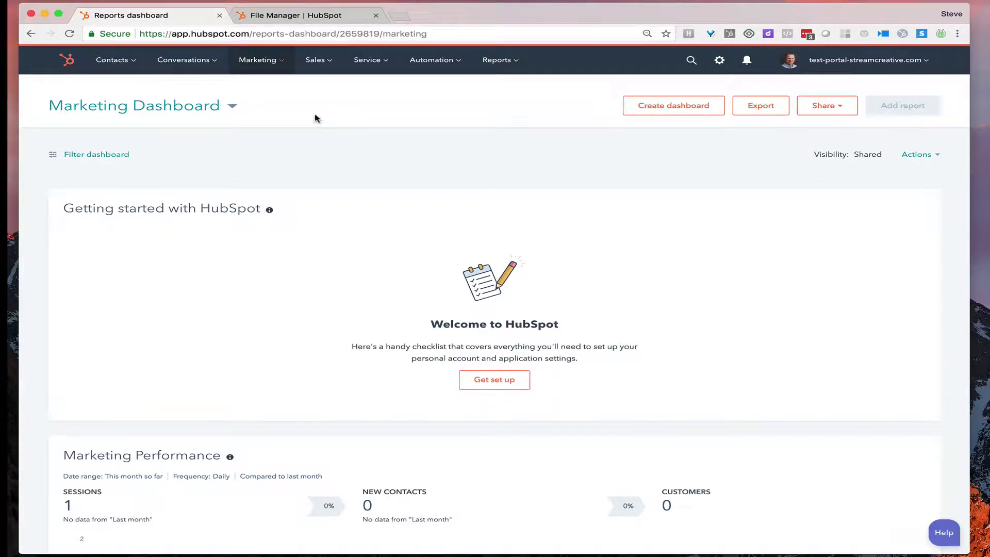
# Step: Look through the Marketing tools and switch to the File Manager page
pyautogui.moveTo(269, 63)
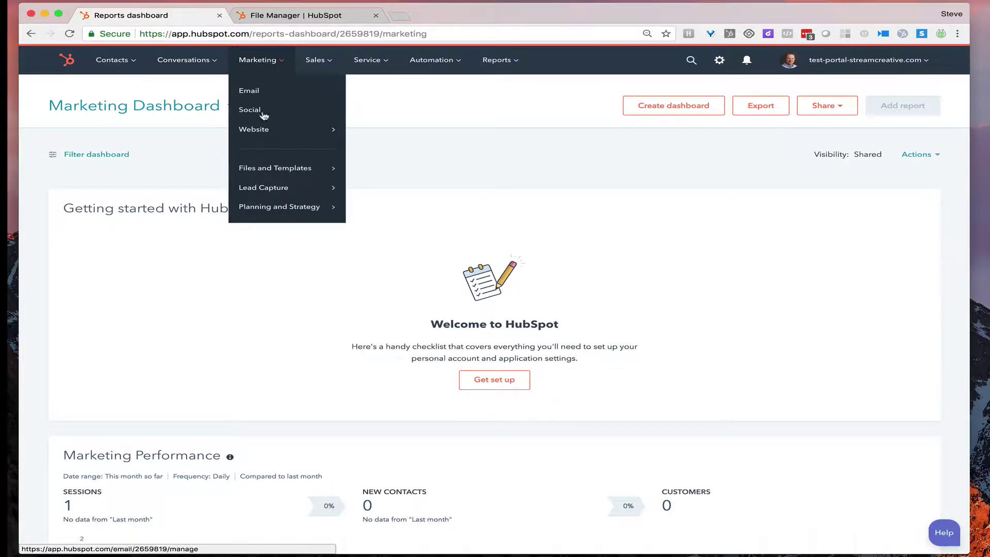
pyautogui.moveTo(277, 137)
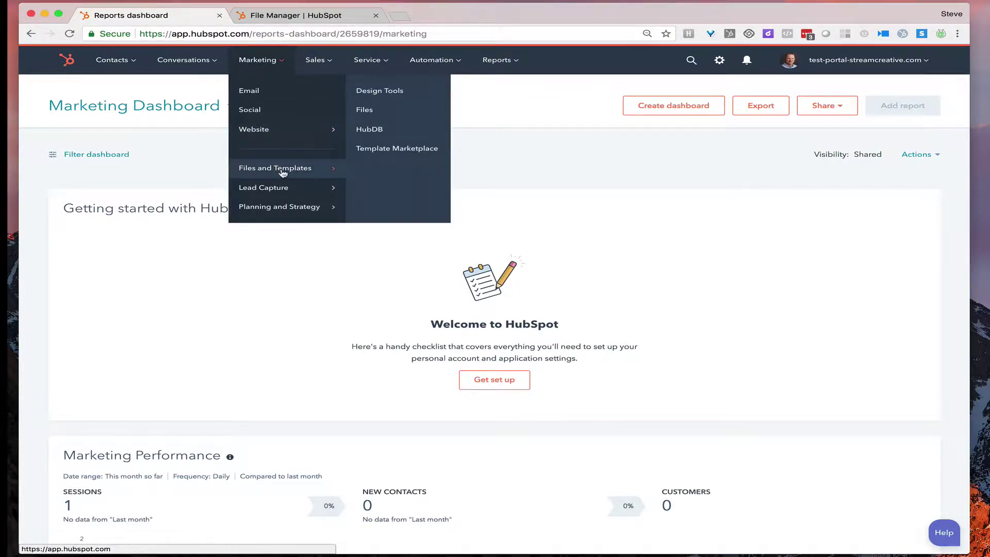
pyautogui.moveTo(325, 169)
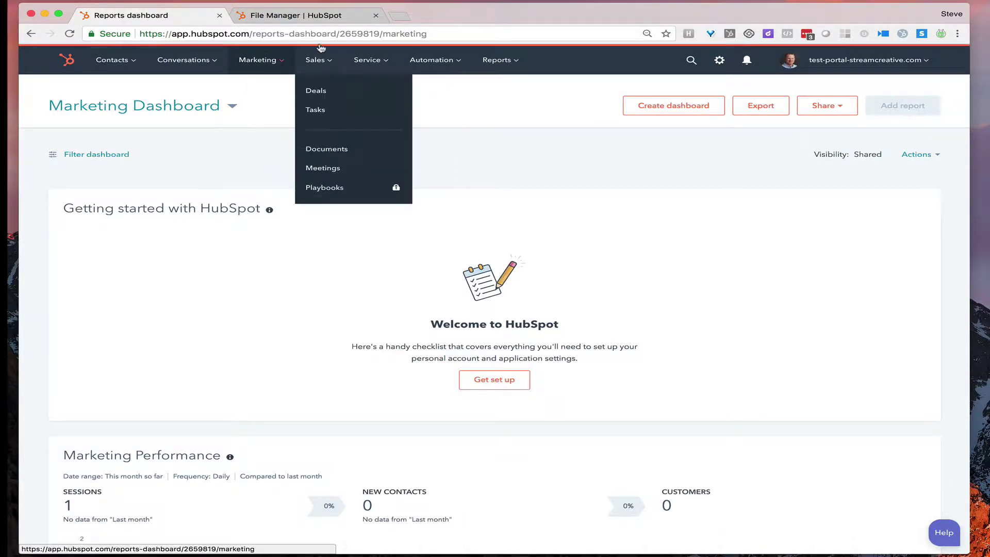
pyautogui.click(367, 12)
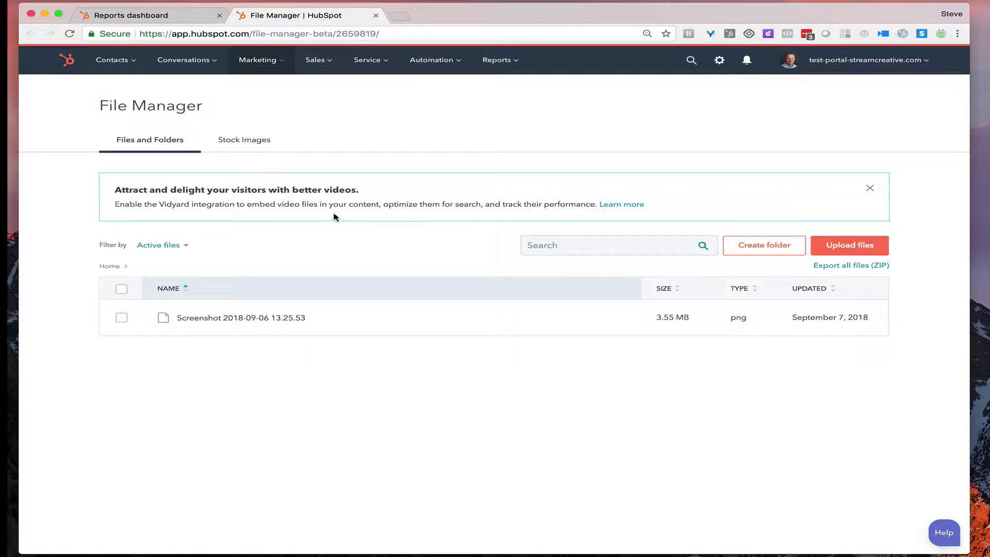
# Step: Enable the Vidyard integration offered in the File Manager's video banner
pyautogui.moveTo(115, 204); pyautogui.dragTo(687, 200)
pyautogui.click(646, 206)
pyautogui.click(645, 205)
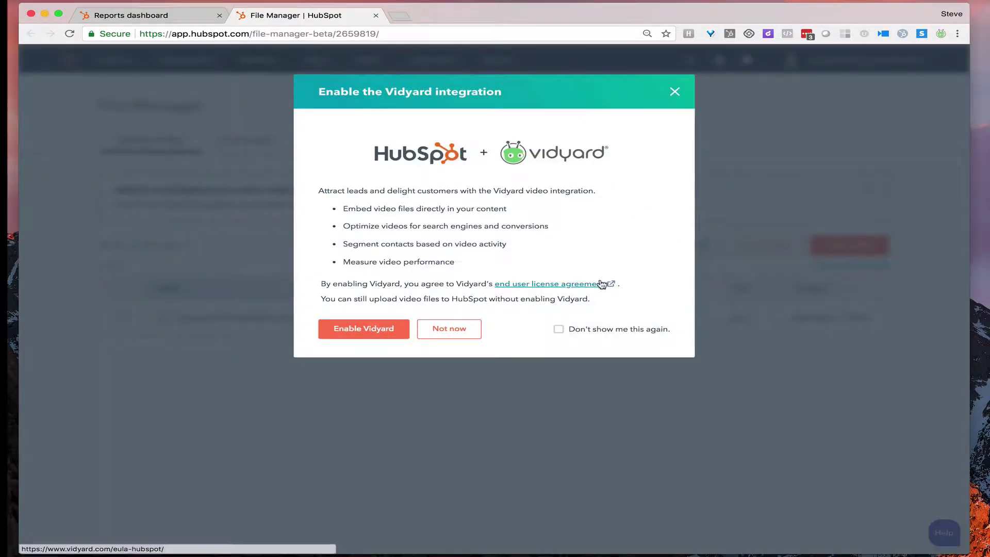
pyautogui.click(361, 332)
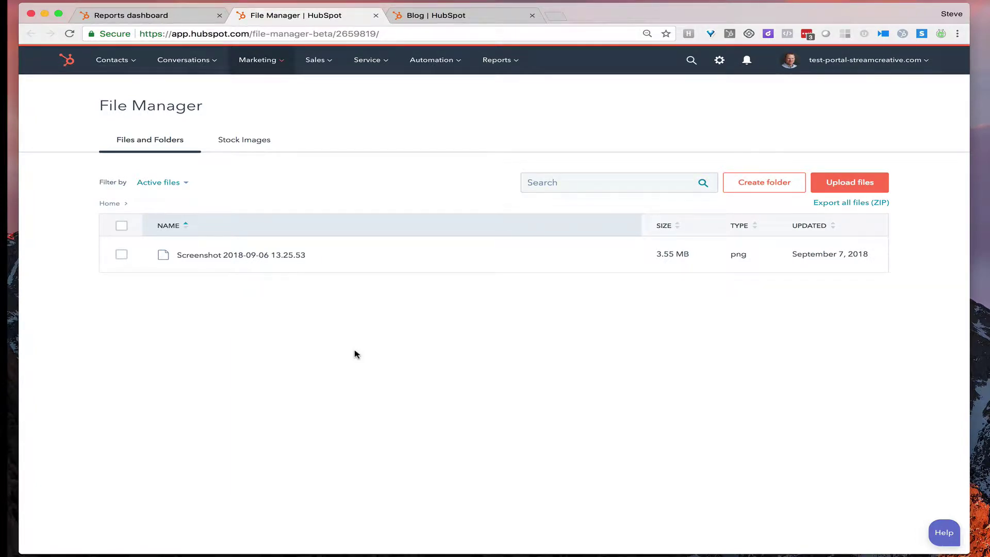
# Step: Open the blog post "Sample - How To Post" in the editor and make its post body editable
pyautogui.click(269, 63)
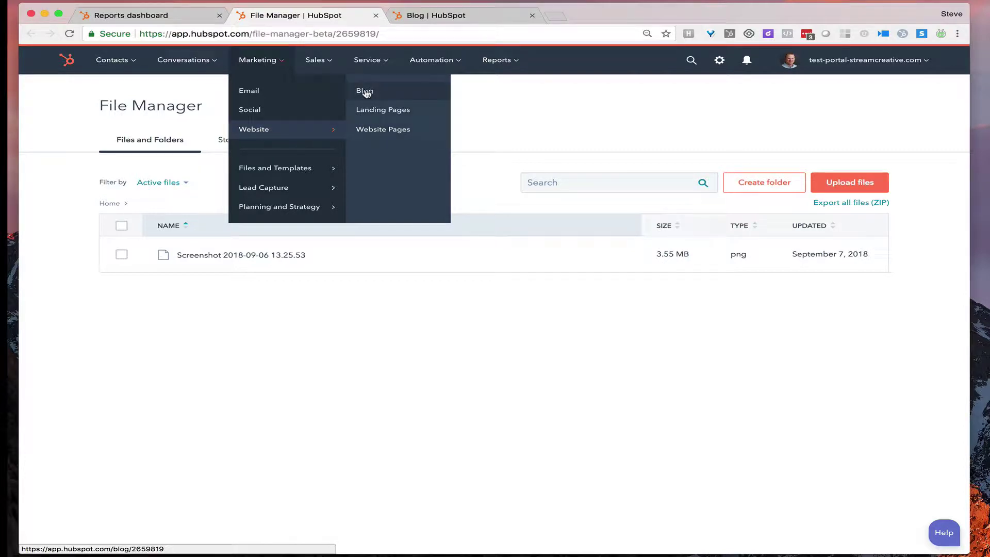
pyautogui.click(365, 91)
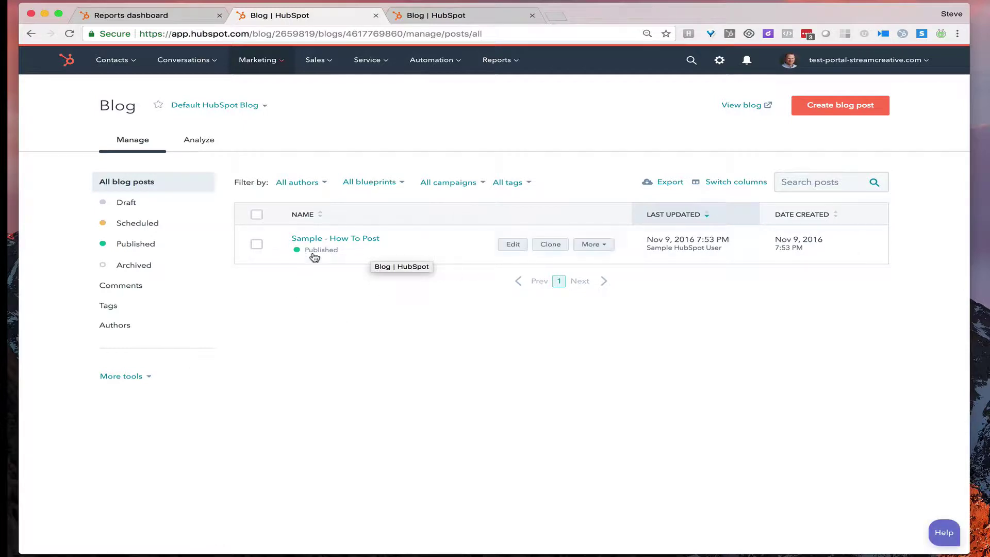
pyautogui.click(511, 247)
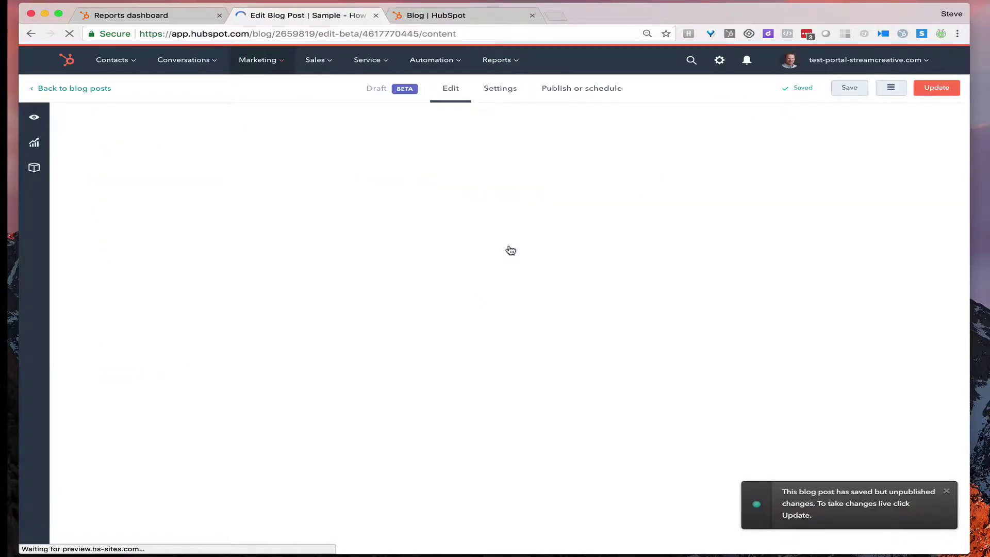
pyautogui.scroll(-1, 110, 274)
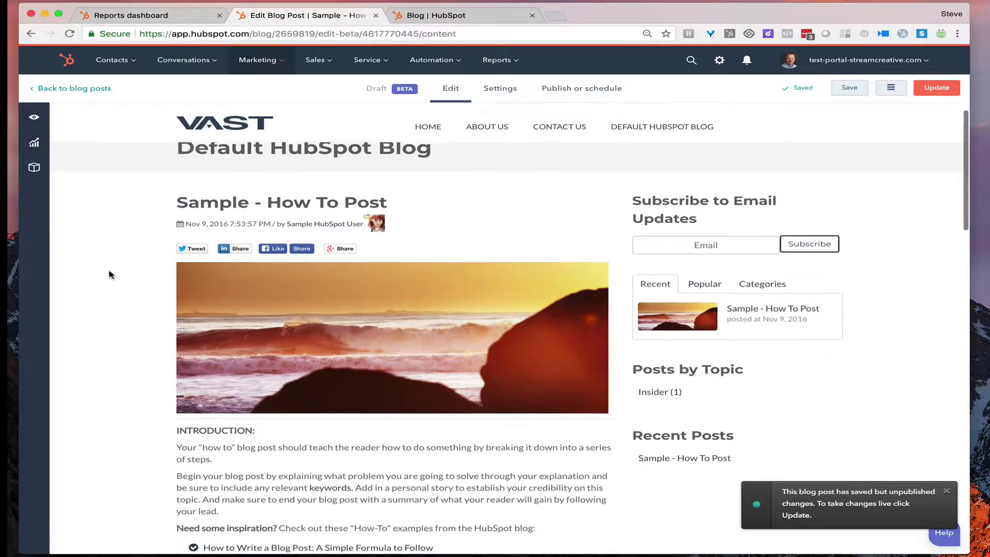
pyautogui.scroll(-1, 108, 274)
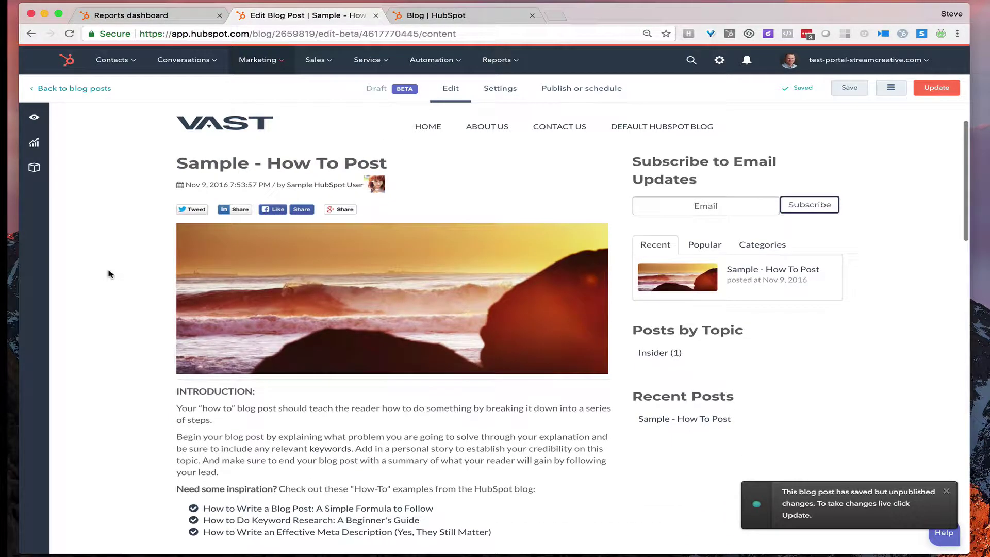
pyautogui.scroll(-2, 107, 276)
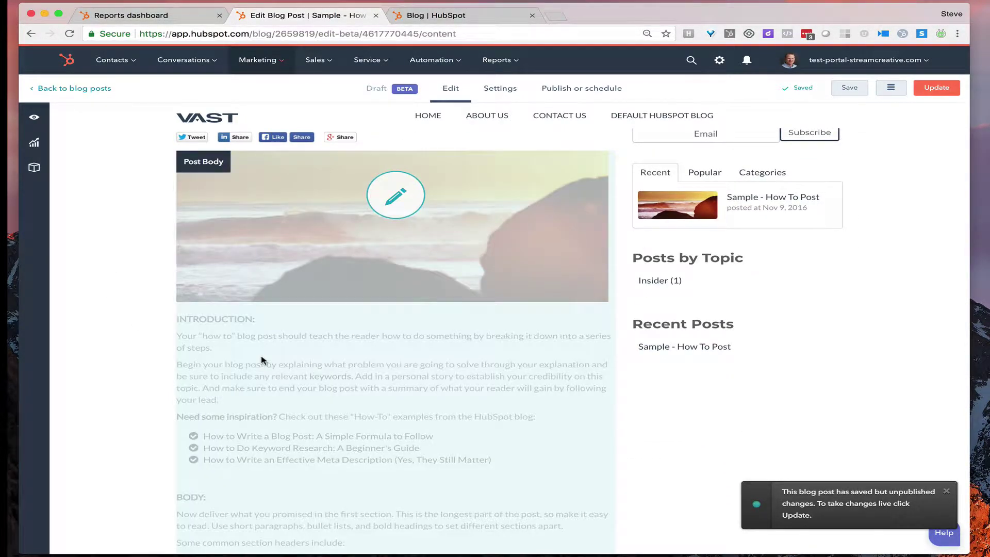
pyautogui.click(261, 357)
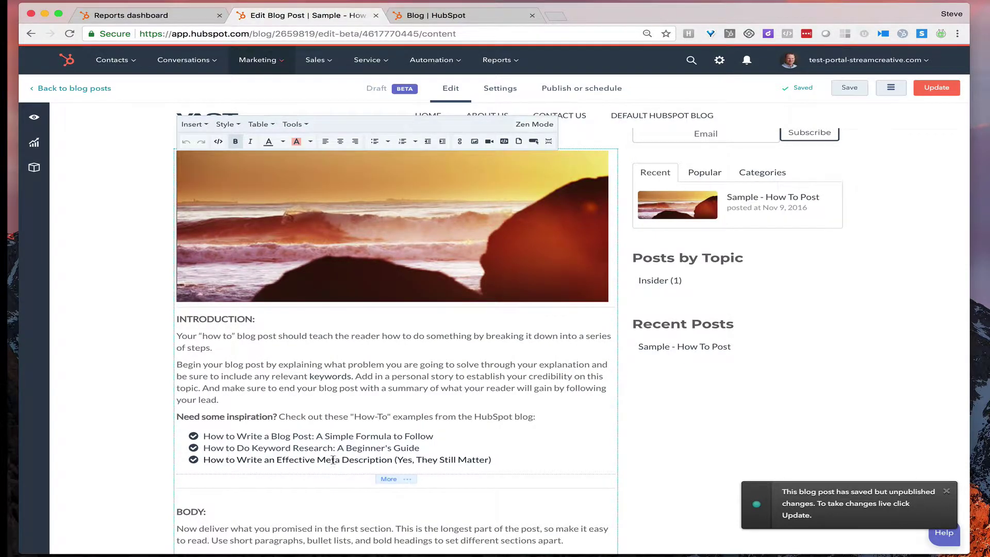
# Step: Upload a video file and insert it into the post body on the empty line below "Some common section headers include:"
pyautogui.scroll(-3, 286, 451)
pyautogui.click(206, 490)
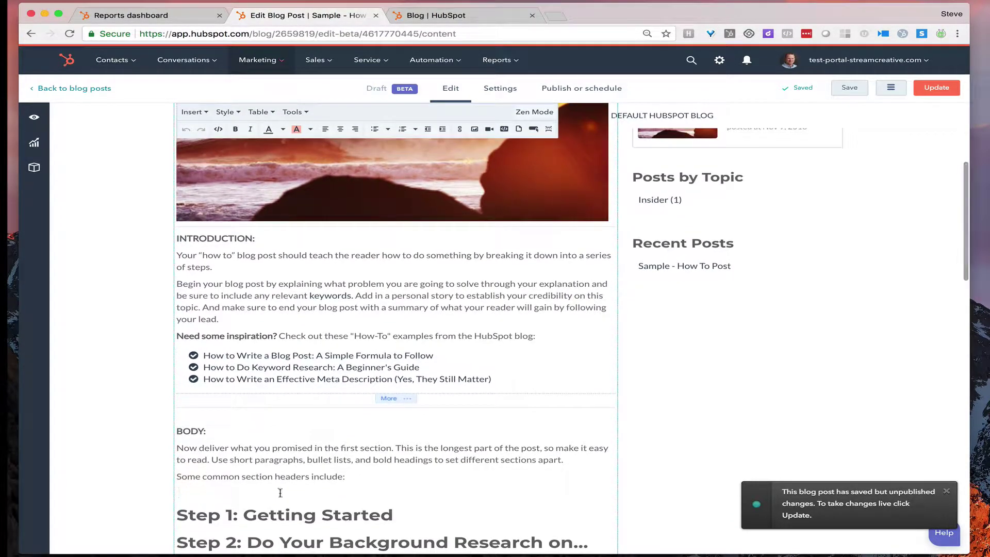
pyautogui.scroll(1, 387, 365)
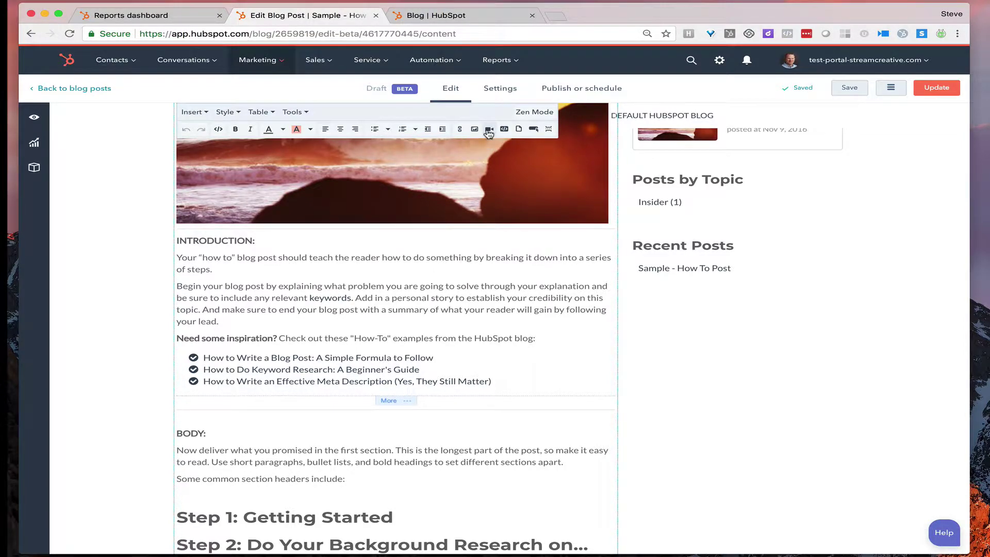
pyautogui.click(489, 131)
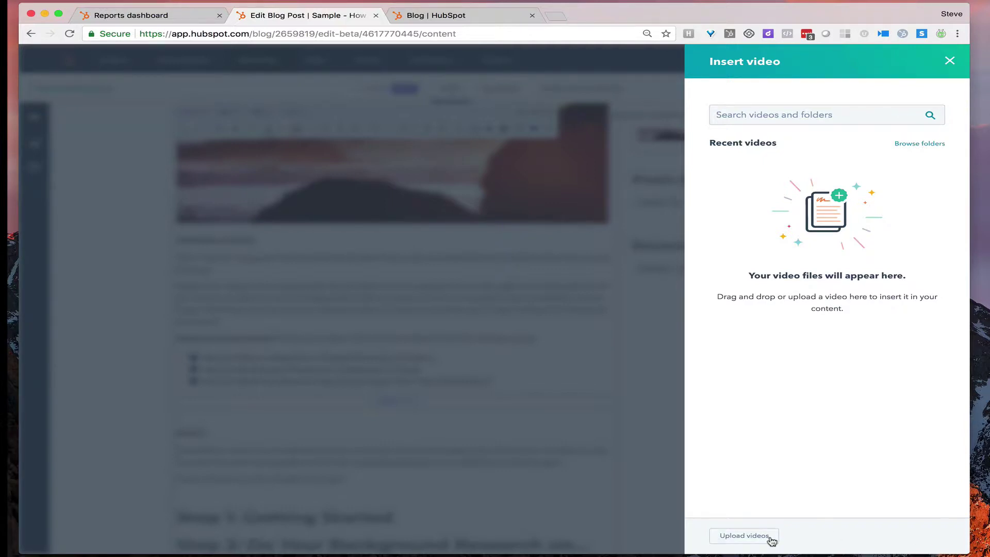
pyautogui.moveTo(989, 383); pyautogui.dragTo(821, 382)
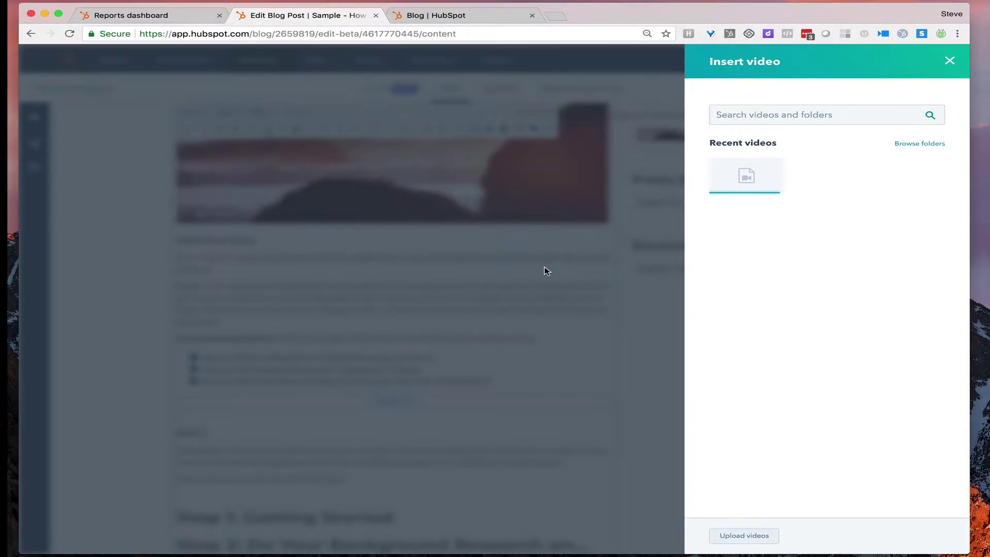
pyautogui.moveTo(743, 179)
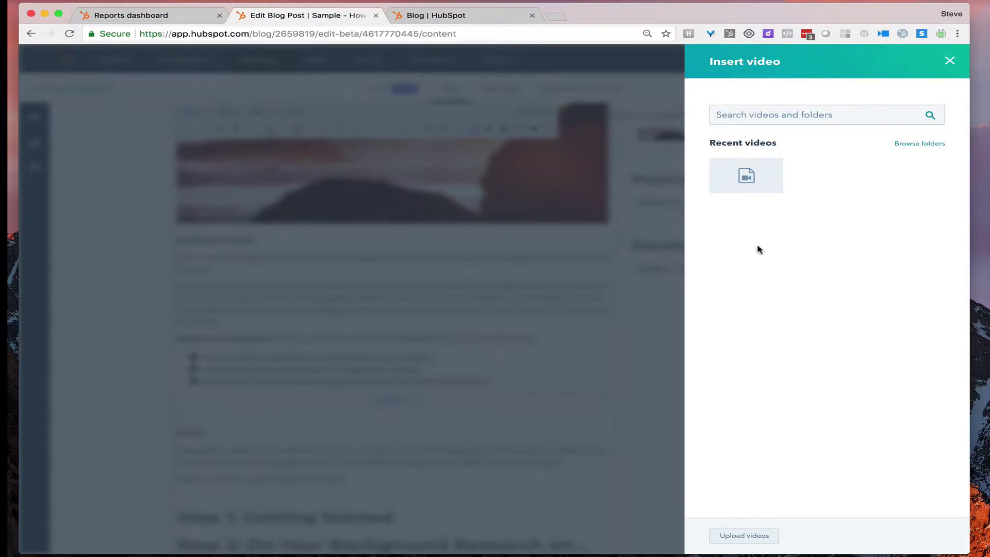
pyautogui.click(743, 179)
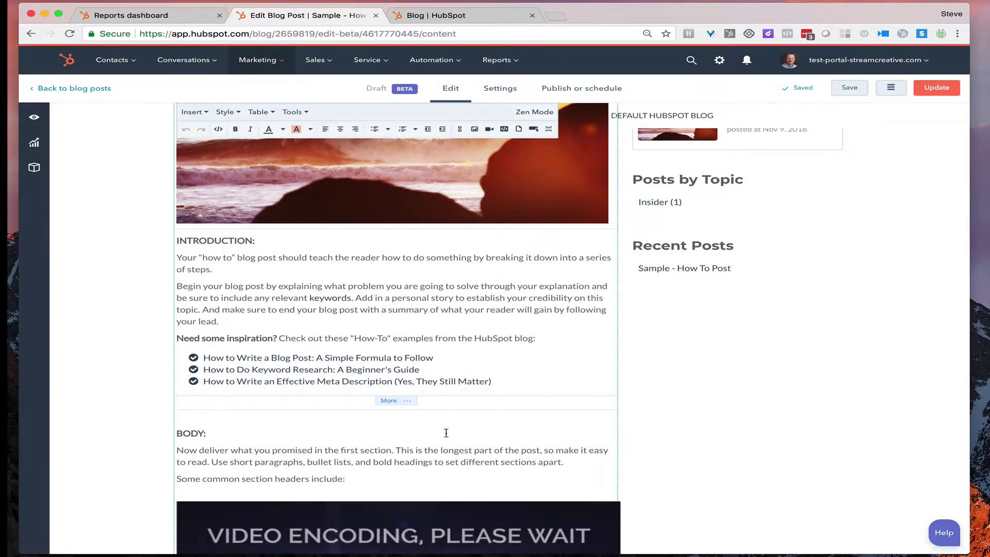
# Step: Set the inserted video's width to 600 in its style options and close the options
pyautogui.scroll(-5, 444, 437)
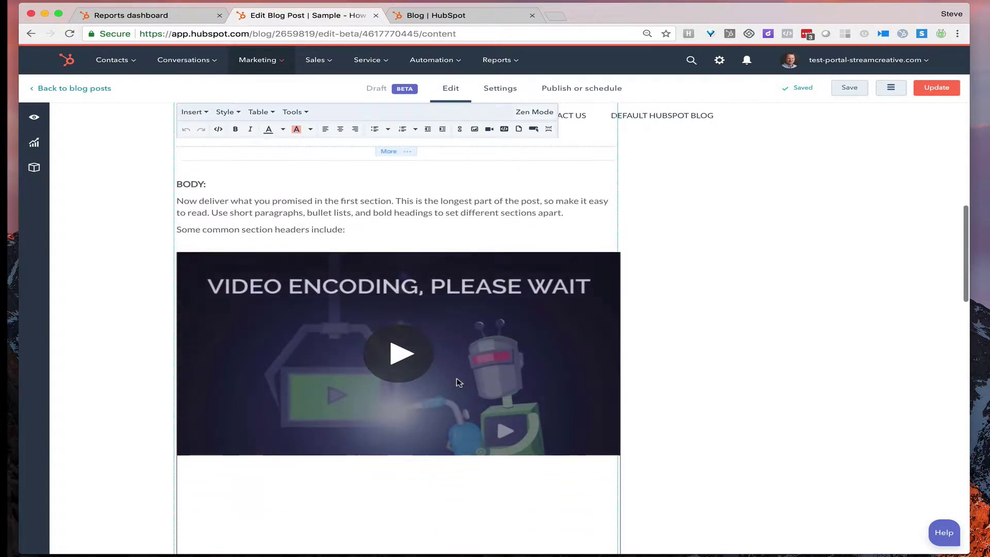
pyautogui.click(455, 386)
pyautogui.scroll(-1, 457, 384)
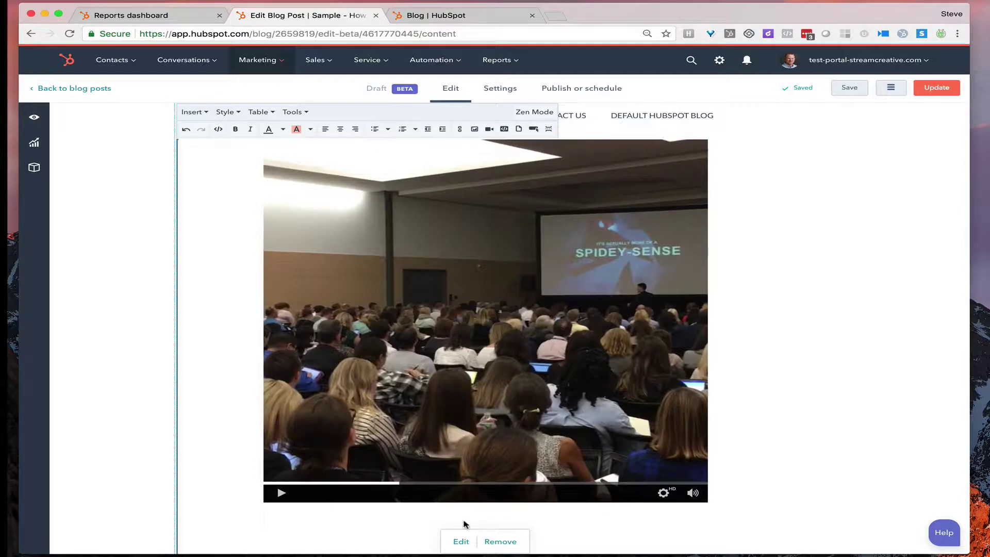
pyautogui.click(461, 542)
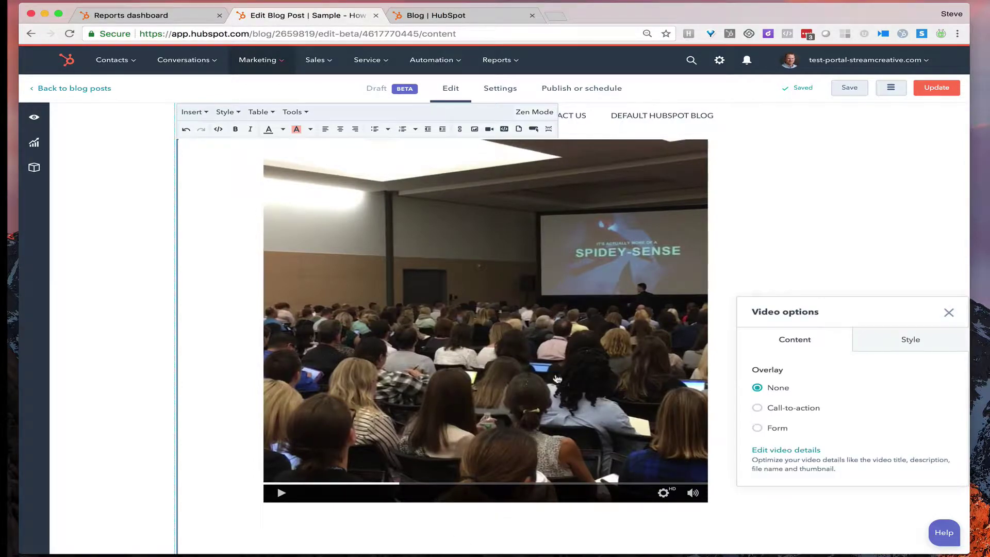
pyautogui.click(919, 348)
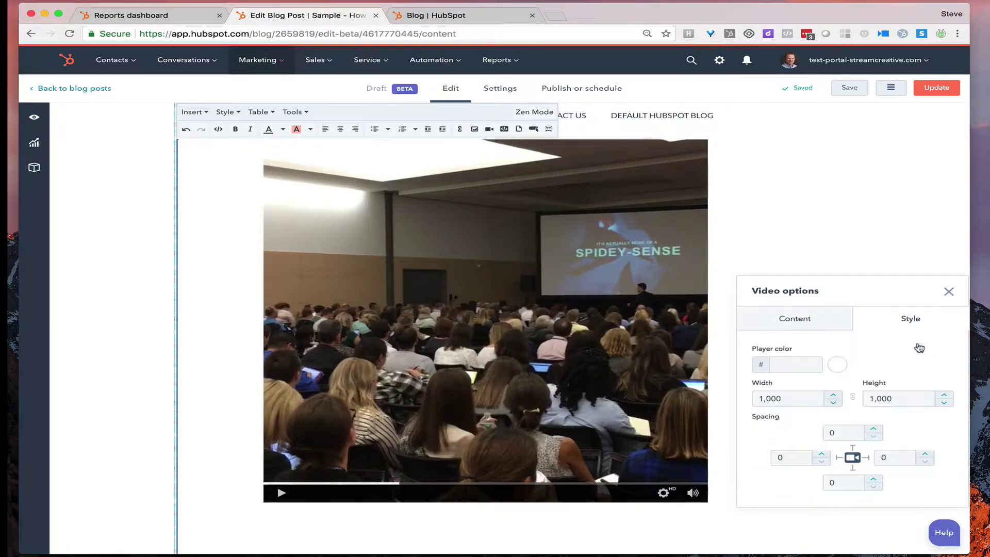
pyautogui.click(799, 401)
pyautogui.doubleClick(759, 400)
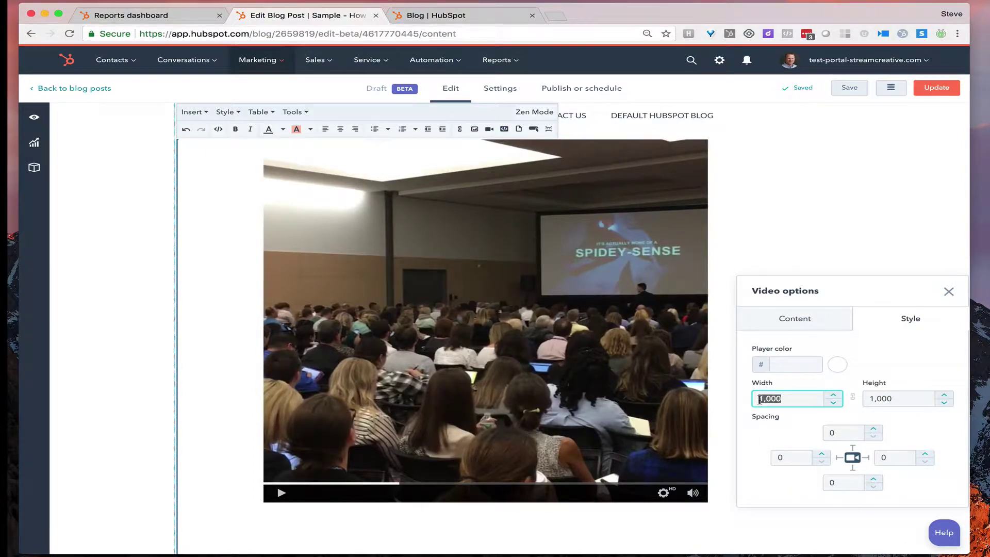
pyautogui.write('600')
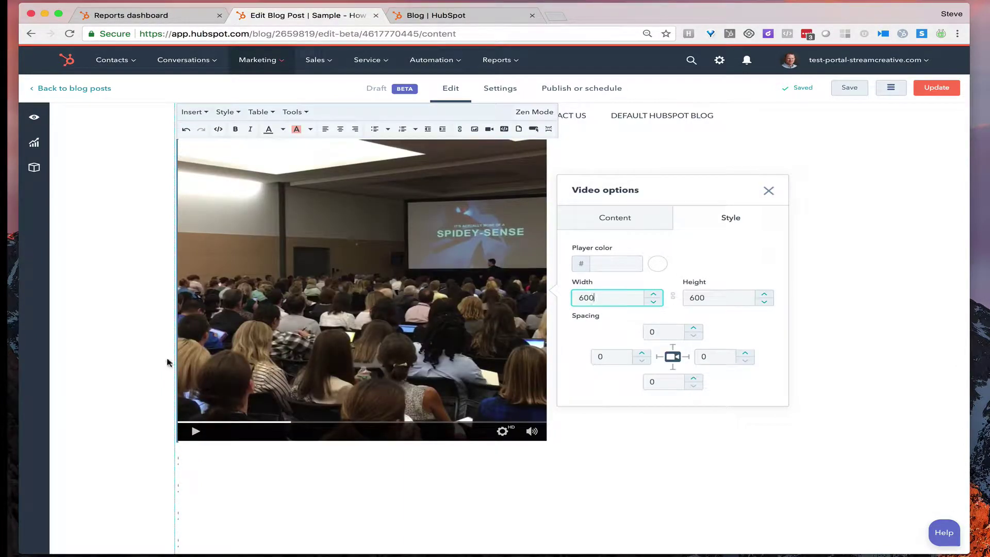
pyautogui.click(131, 352)
# Step: Open the inserted video's details for editing from its content options
pyautogui.scroll(4, 327, 357)
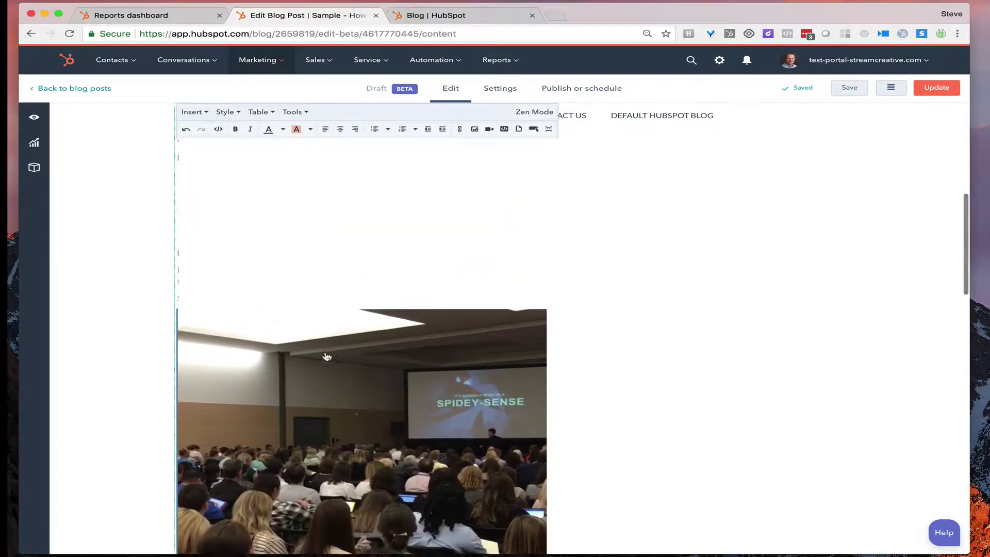
pyautogui.scroll(-2, 327, 357)
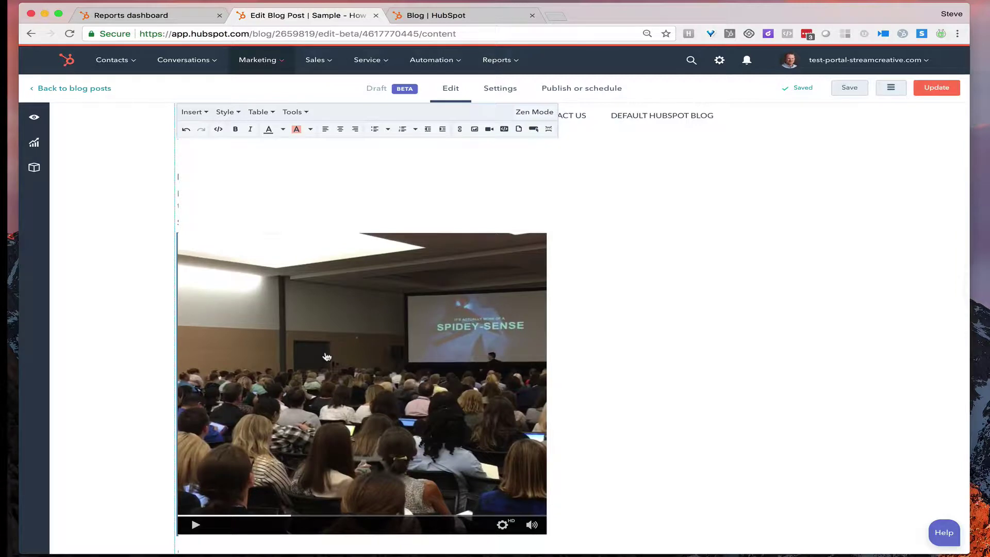
pyautogui.click(327, 357)
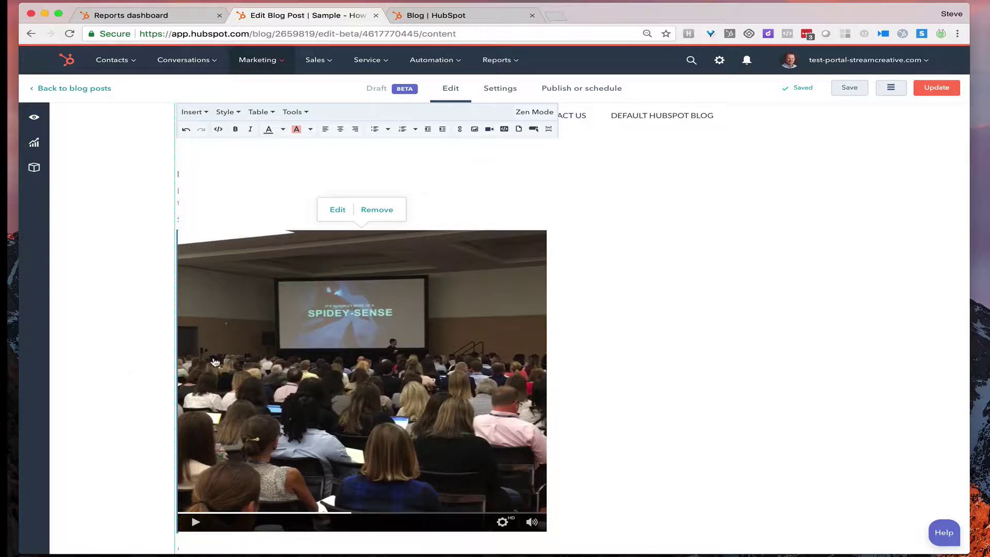
pyautogui.click(338, 210)
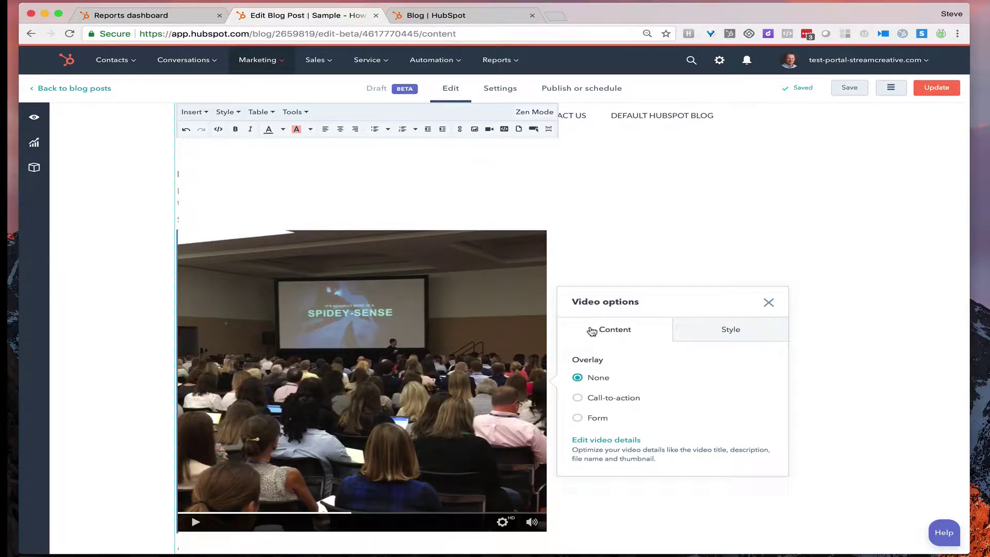
pyautogui.click(594, 442)
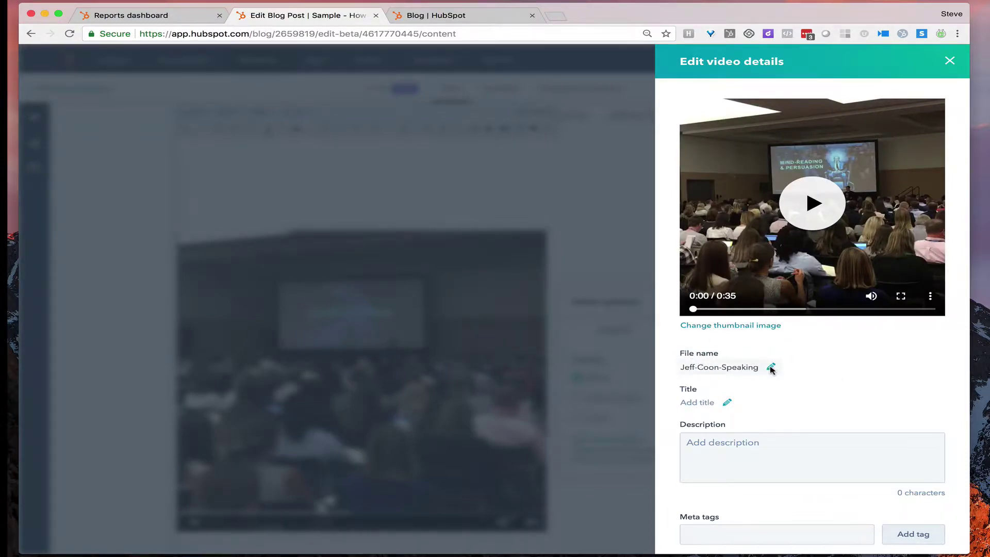
# Step: Examine the video's title, description and meta tag fields
pyautogui.click(747, 407)
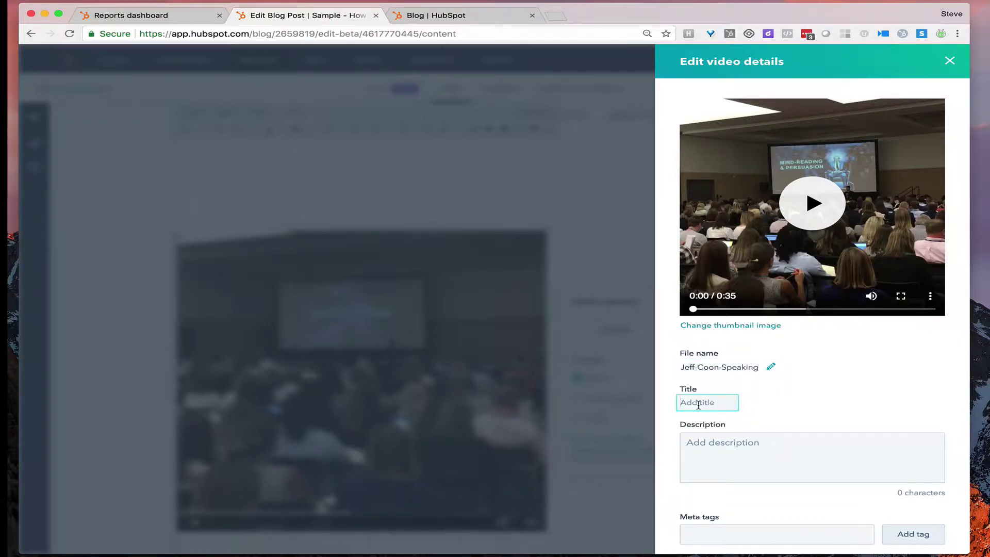
pyautogui.click(787, 405)
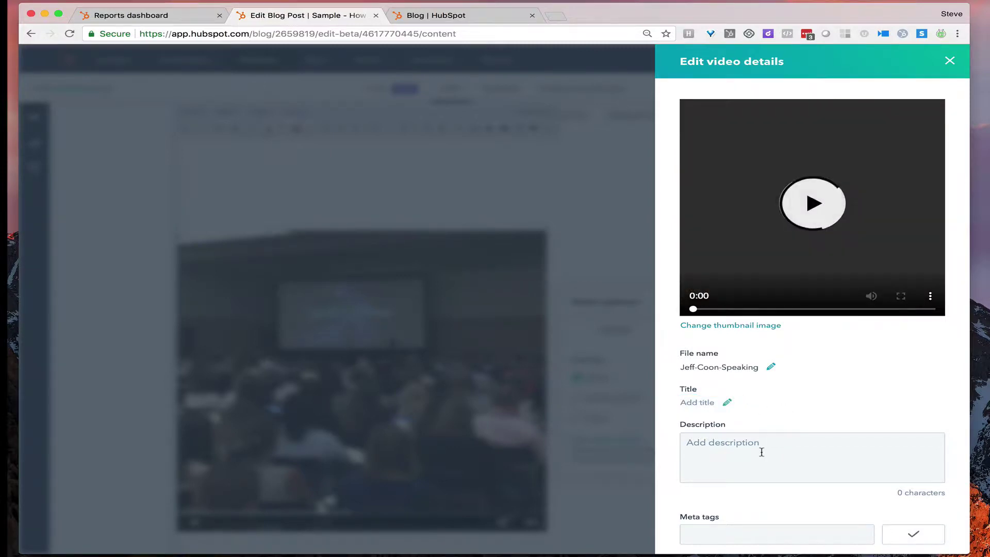
pyautogui.click(762, 452)
pyautogui.scroll(-1, 758, 436)
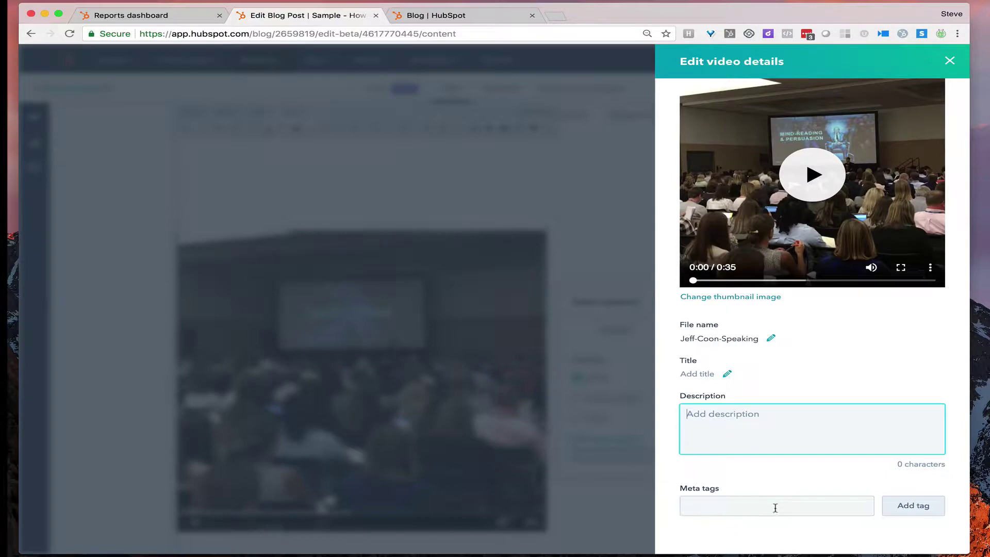
# Step: Change the video's thumbnail to the frame showing the "Spidey-Sense" slide and close the video details
pyautogui.click(767, 297)
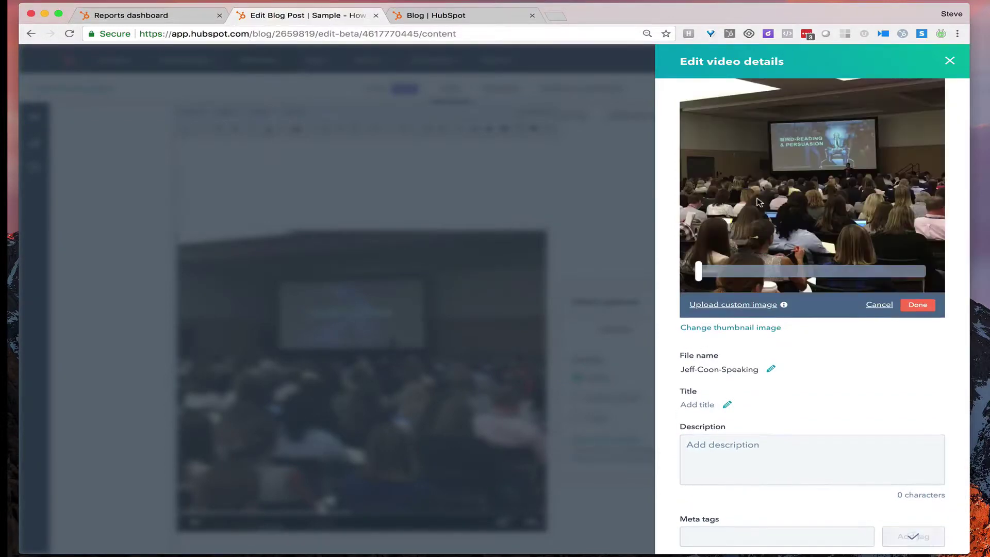
pyautogui.moveTo(700, 272); pyautogui.dragTo(836, 272)
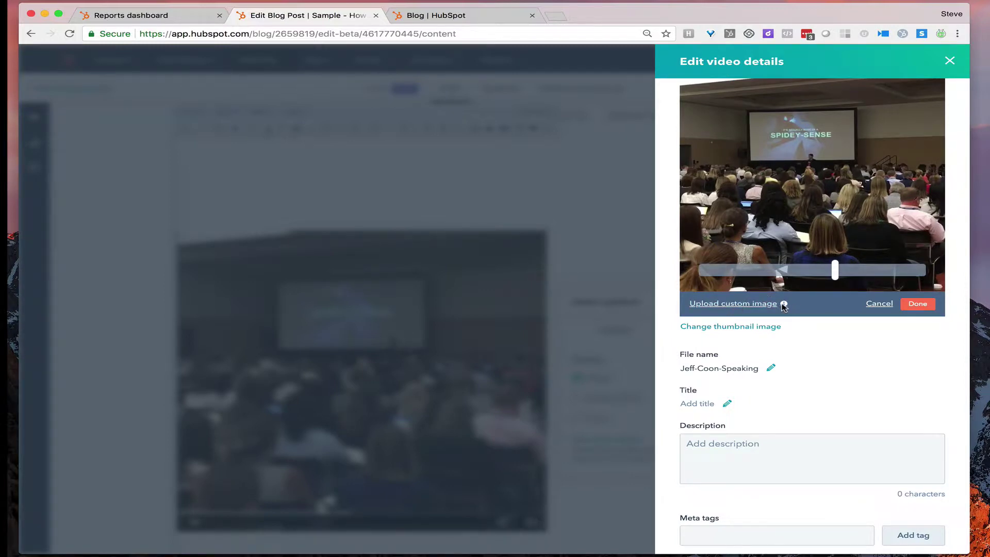
pyautogui.moveTo(784, 305)
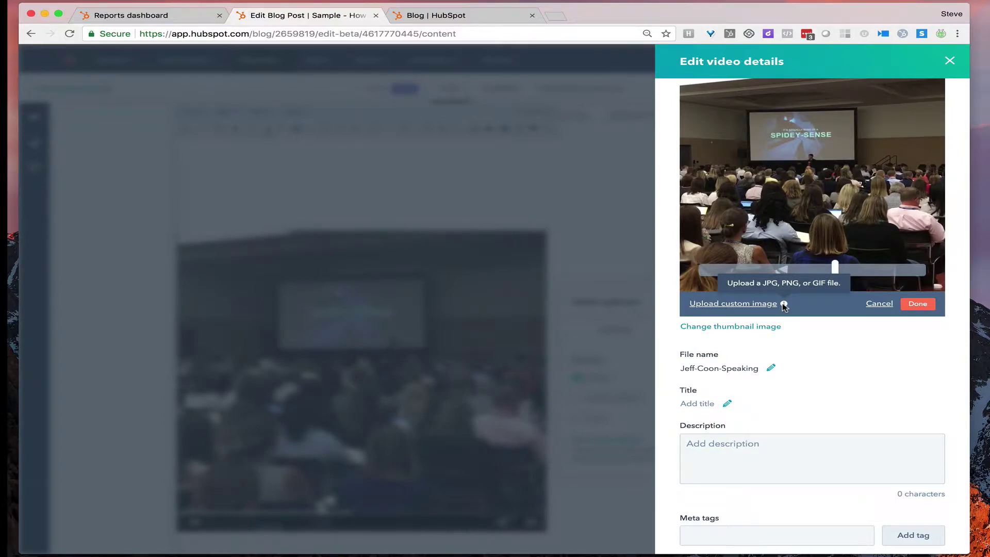
pyautogui.click(918, 304)
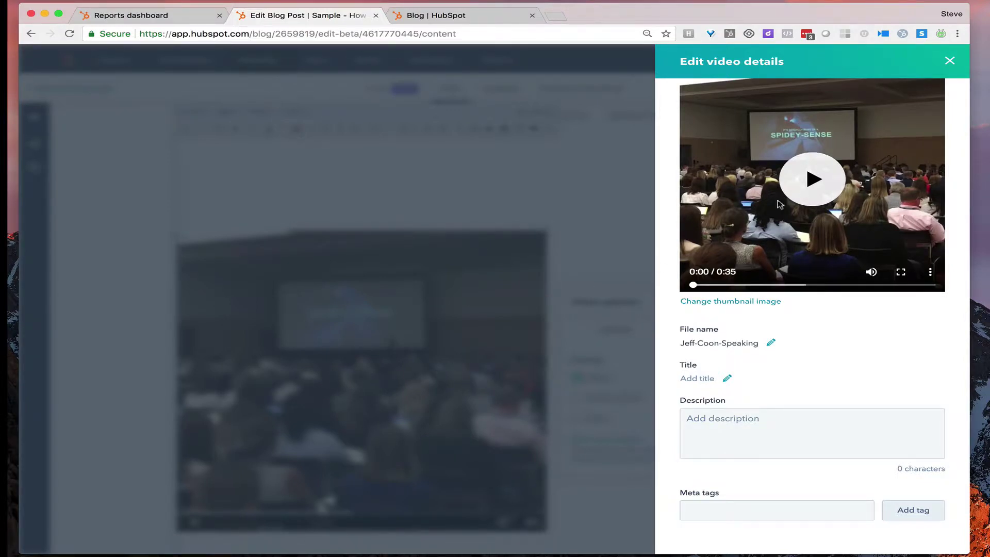
pyautogui.scroll(1, 819, 181)
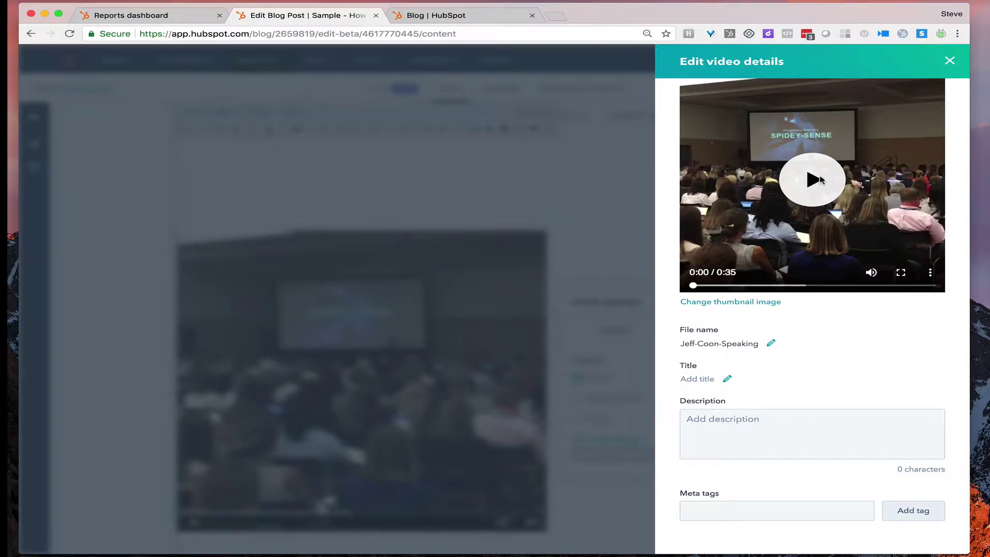
pyautogui.click(951, 61)
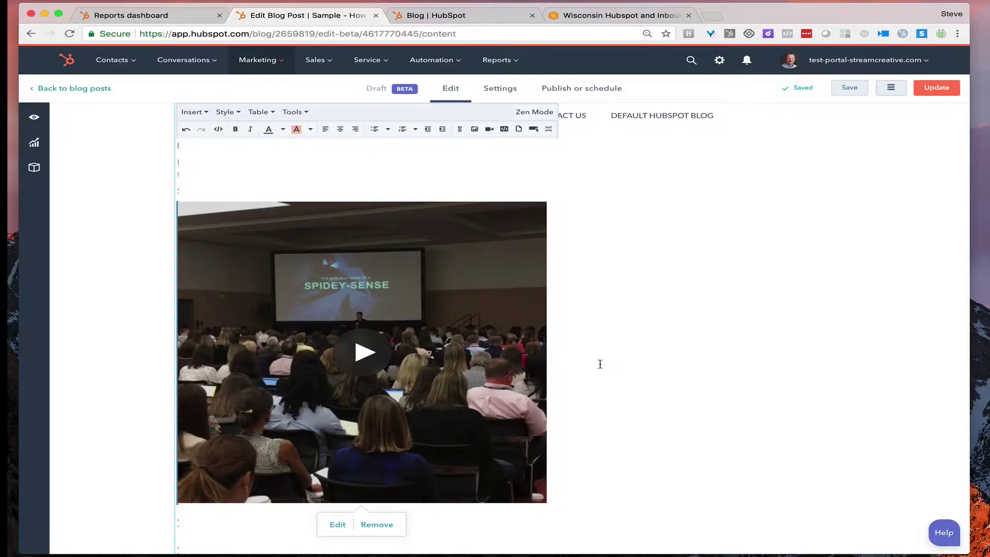
# Step: Set the video's overlay to Call-to-action and create a CTA with the button text "Learn more about our upcoming events"
pyautogui.click(337, 525)
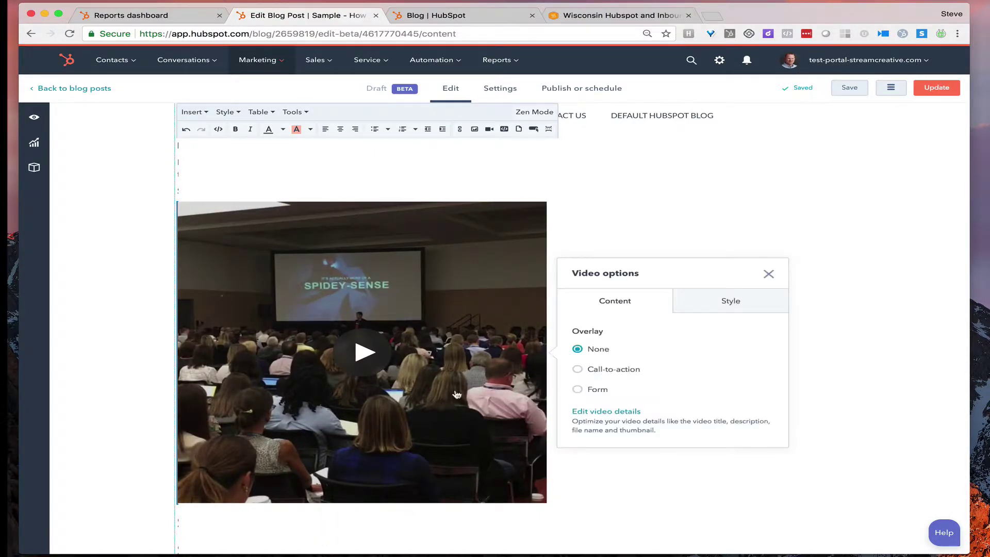
pyautogui.click(607, 372)
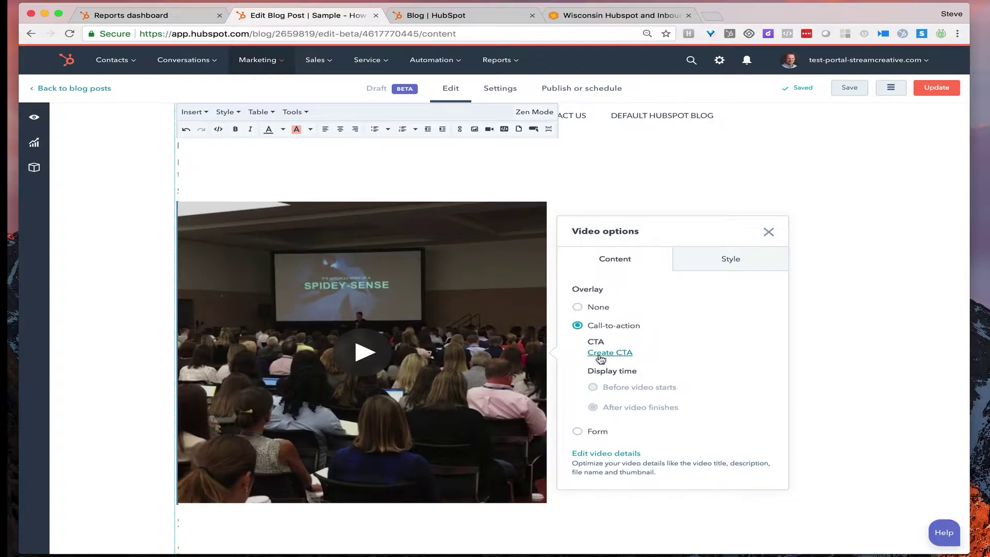
pyautogui.click(612, 356)
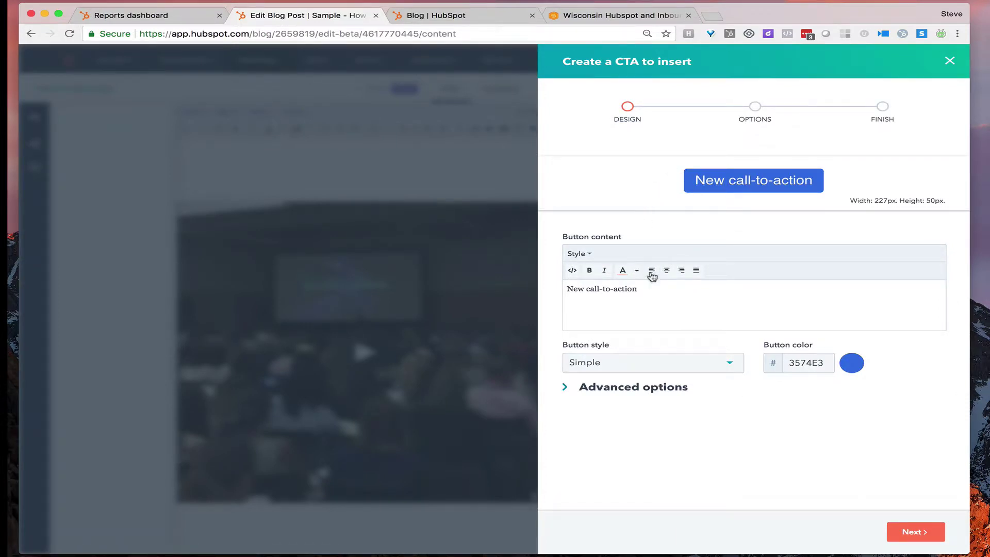
pyautogui.moveTo(654, 286); pyautogui.dragTo(555, 285)
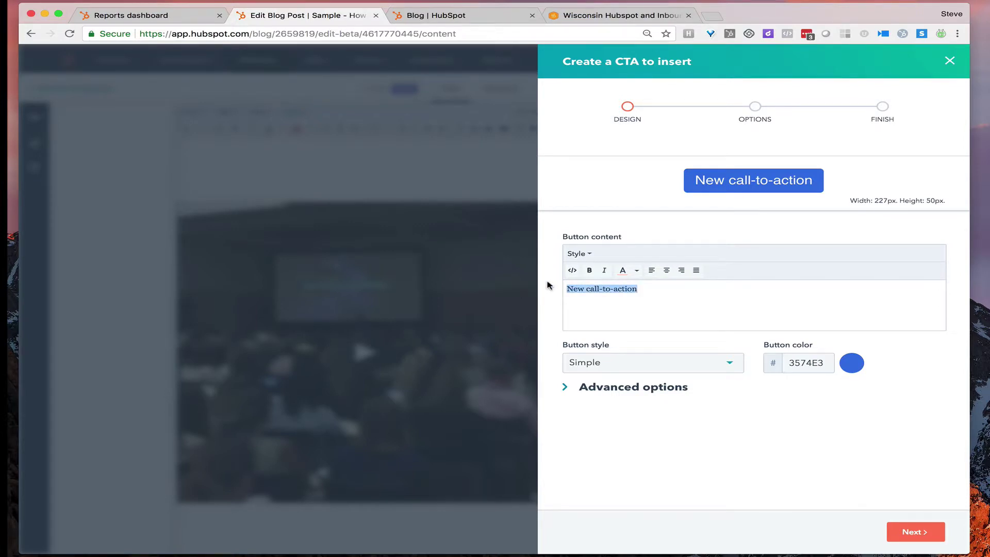
pyautogui.write('Learn more about our upcoming events')
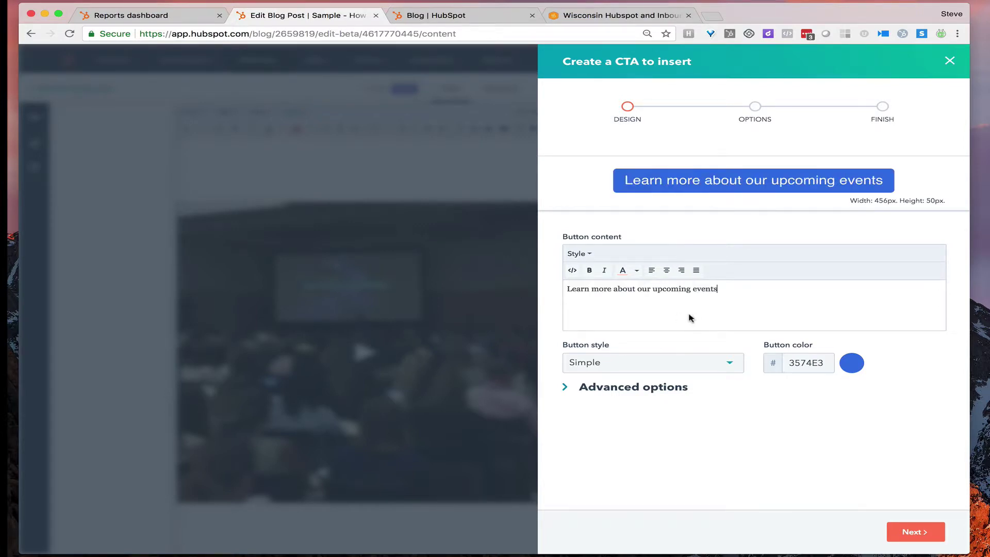
# Step: Try the Link (No Style) and Primary button styles on the CTA, and return it to Simple
pyautogui.click(662, 364)
pyautogui.click(657, 409)
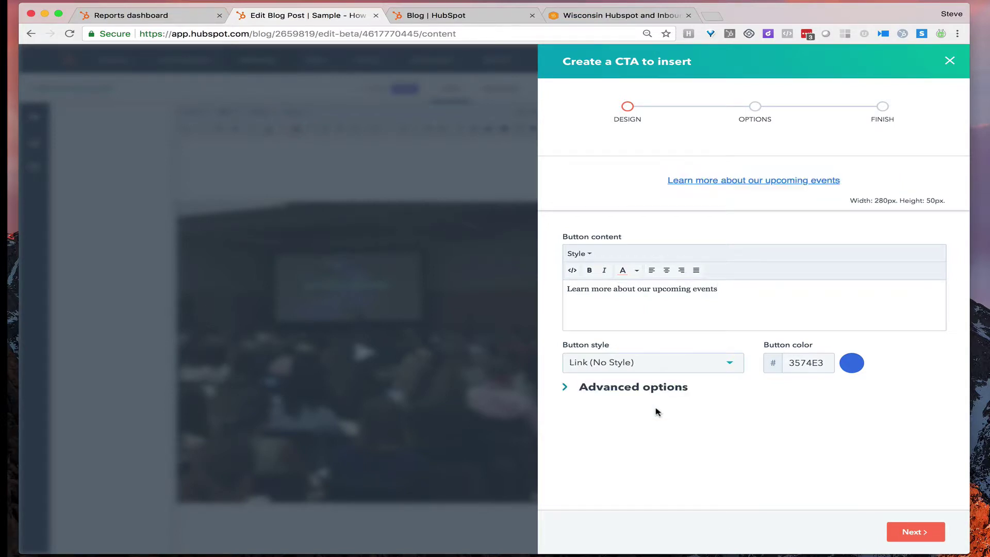
pyautogui.click(626, 364)
pyautogui.click(641, 429)
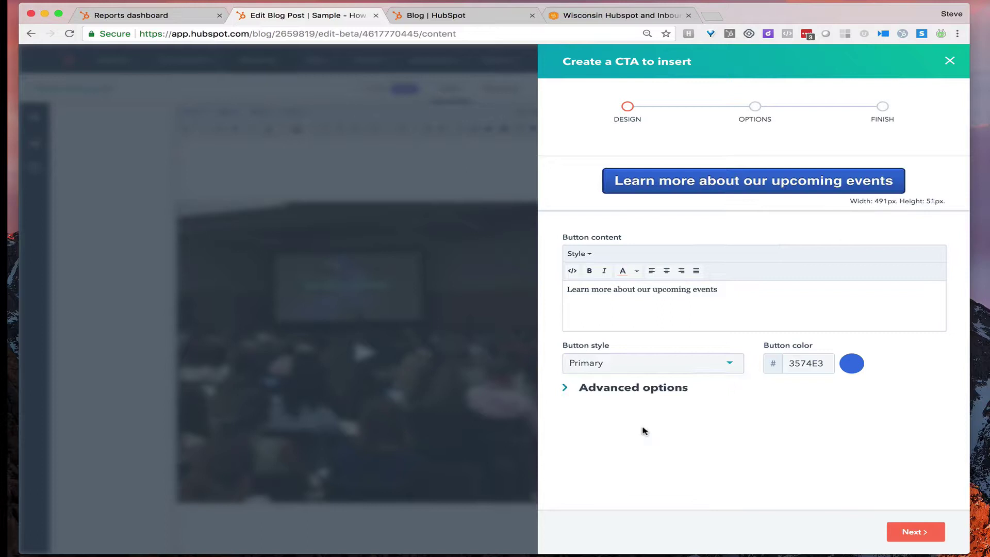
pyautogui.click(621, 367)
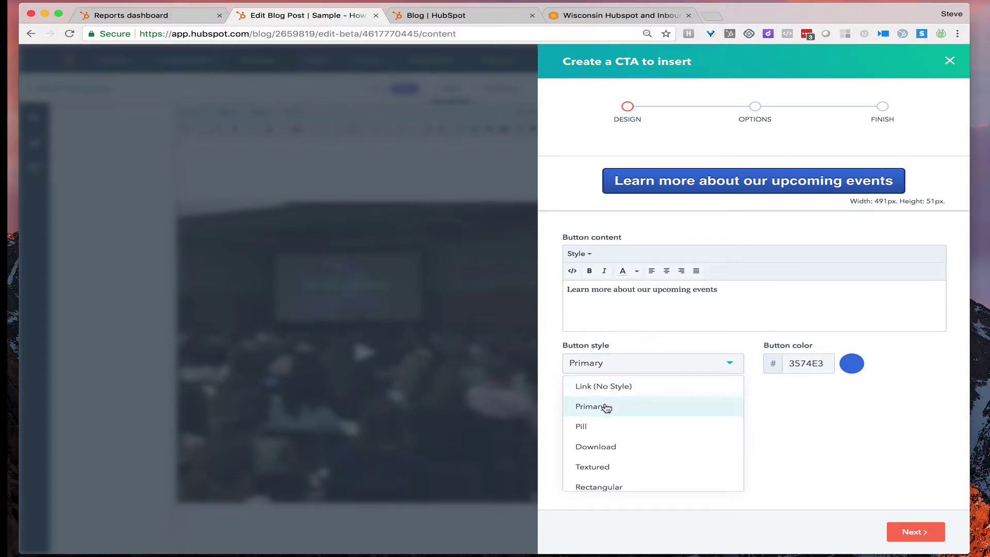
pyautogui.click(607, 408)
pyautogui.click(600, 372)
pyautogui.scroll(-2, 618, 449)
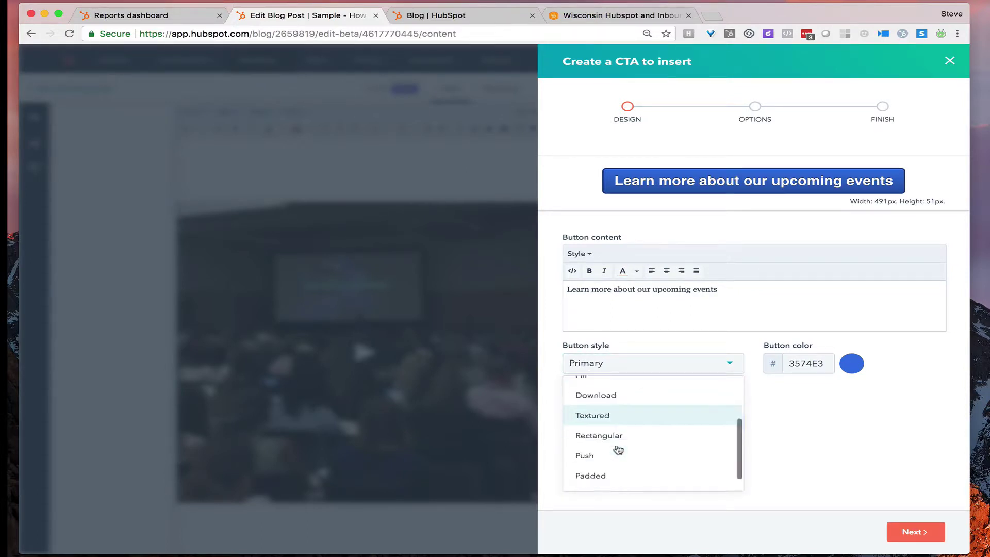
pyautogui.scroll(2, 619, 449)
pyautogui.click(611, 392)
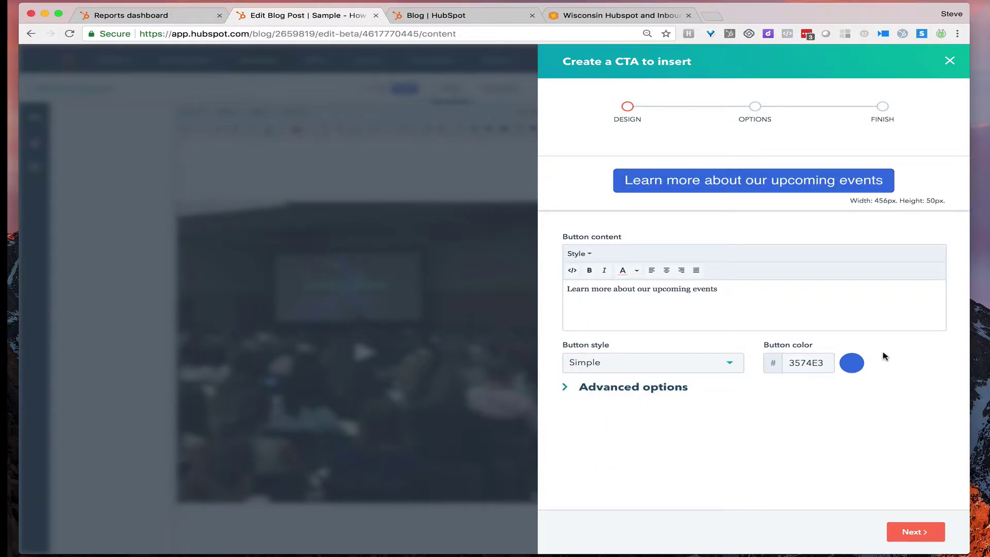
# Step: Set the CTA's button color to orange e39134 and show its advanced options
pyautogui.click(846, 363)
pyautogui.click(666, 391)
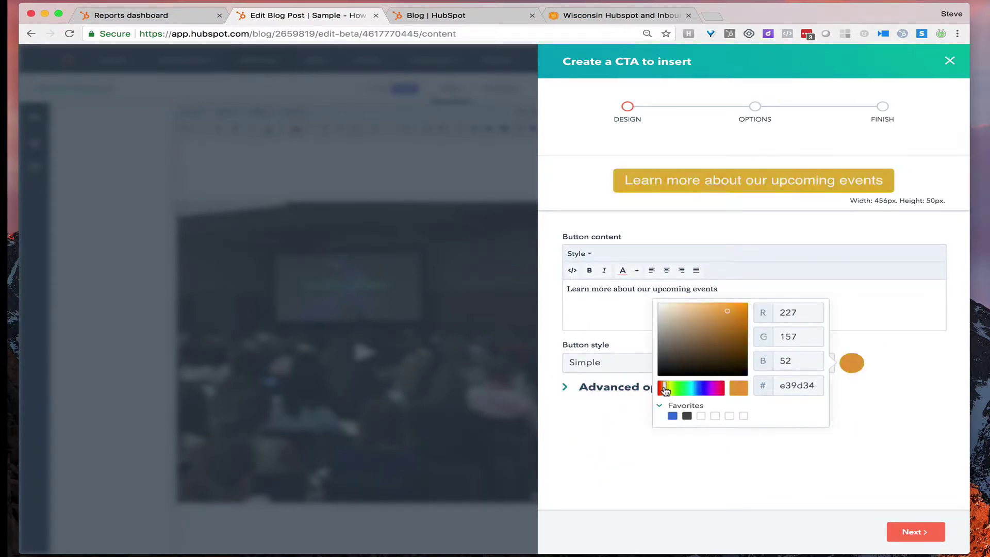
pyautogui.moveTo(666, 390); pyautogui.dragTo(663, 390)
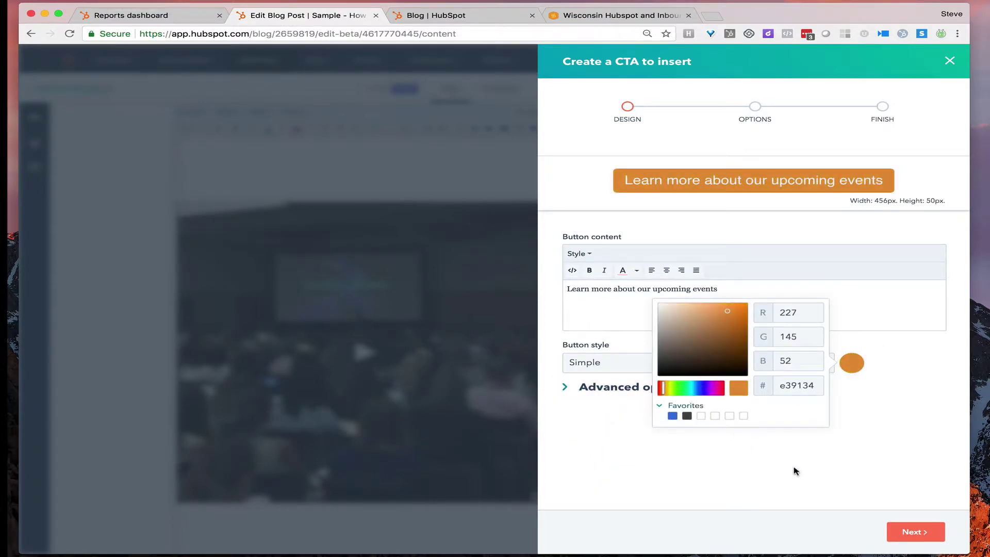
pyautogui.click(907, 401)
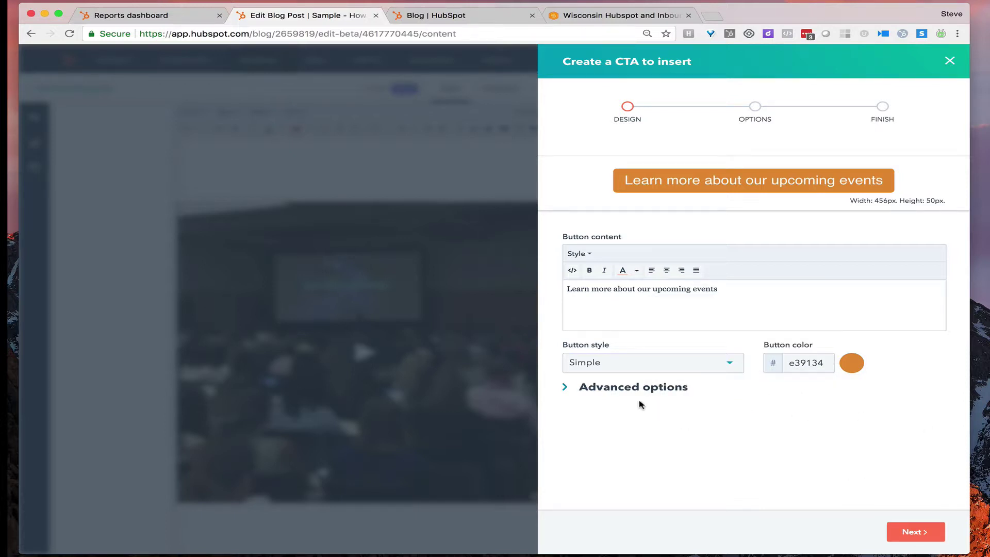
pyautogui.click(602, 389)
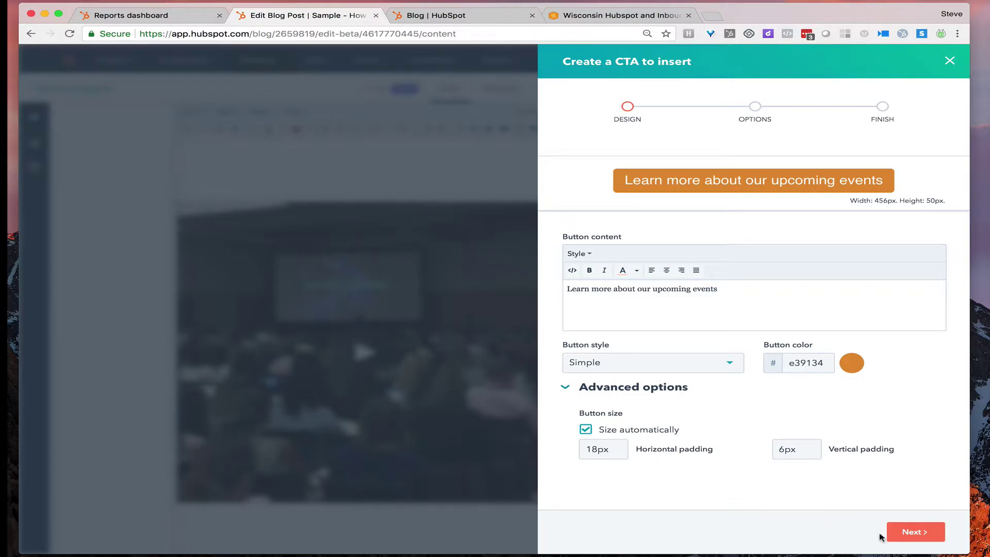
pyautogui.click(910, 534)
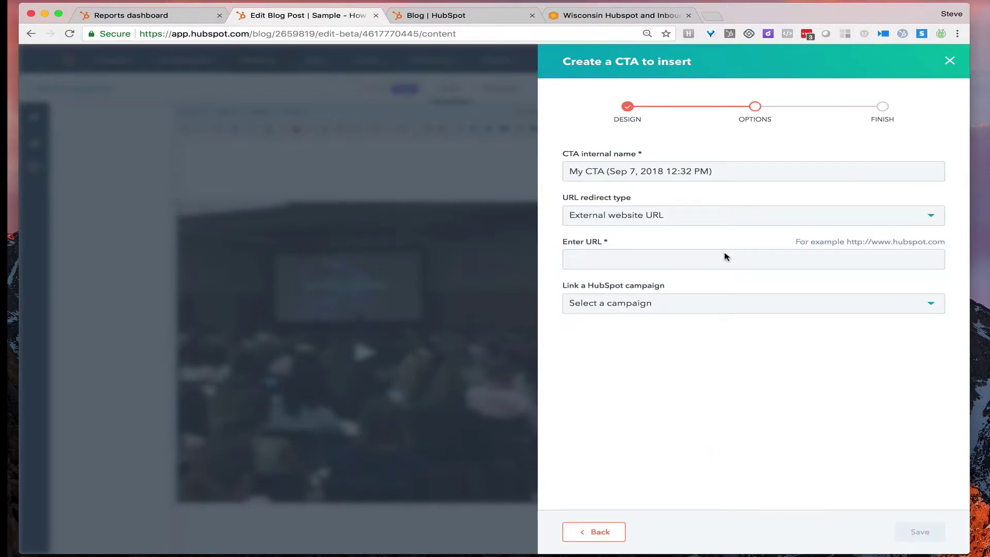
pyautogui.moveTo(722, 170); pyautogui.dragTo(543, 172)
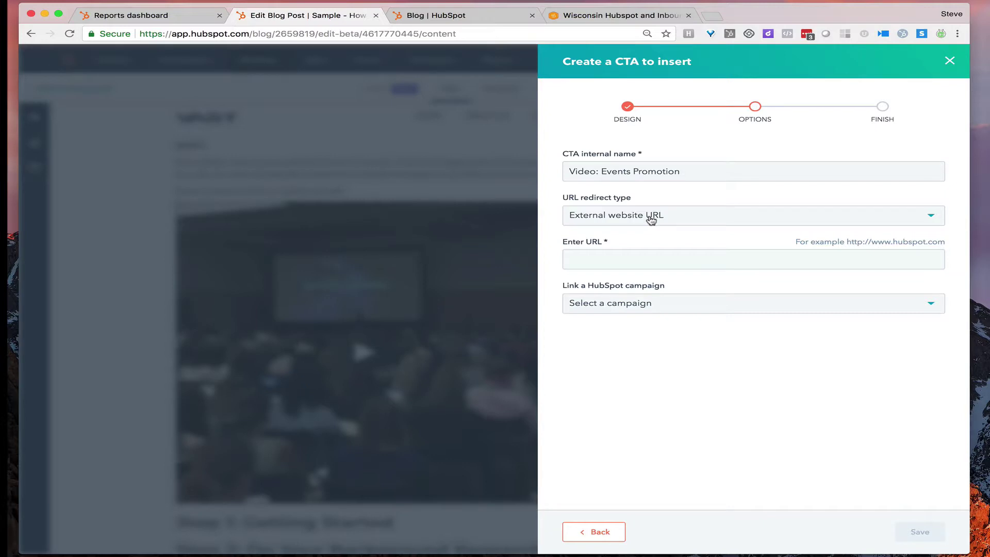
pyautogui.click(653, 218)
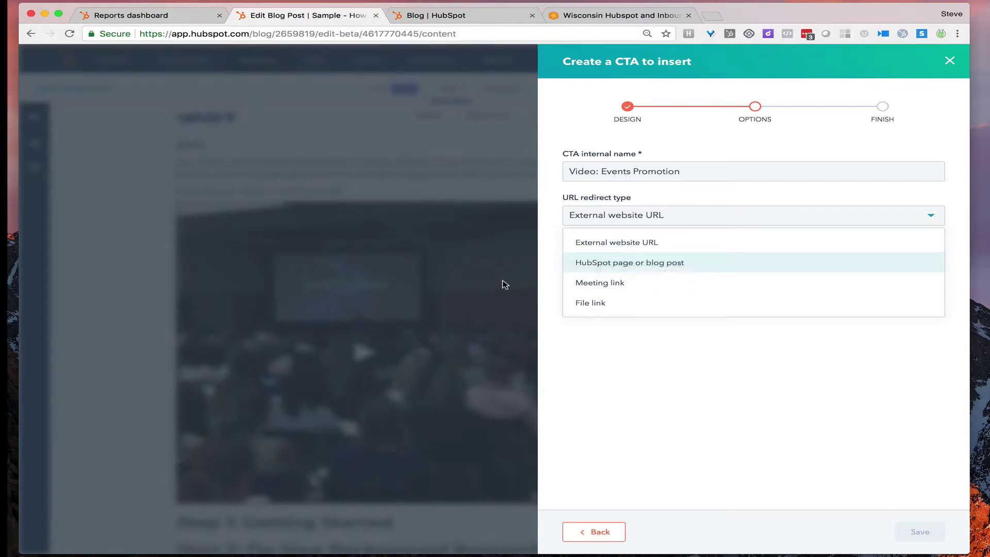
pyautogui.click(619, 242)
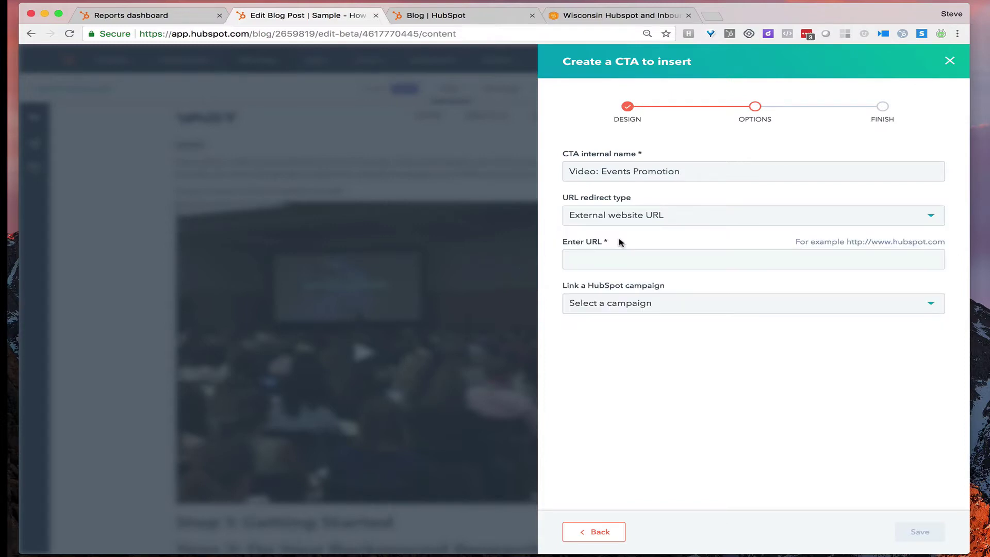
pyautogui.click(612, 264)
pyautogui.write('https://www.streamcreative.com/events')
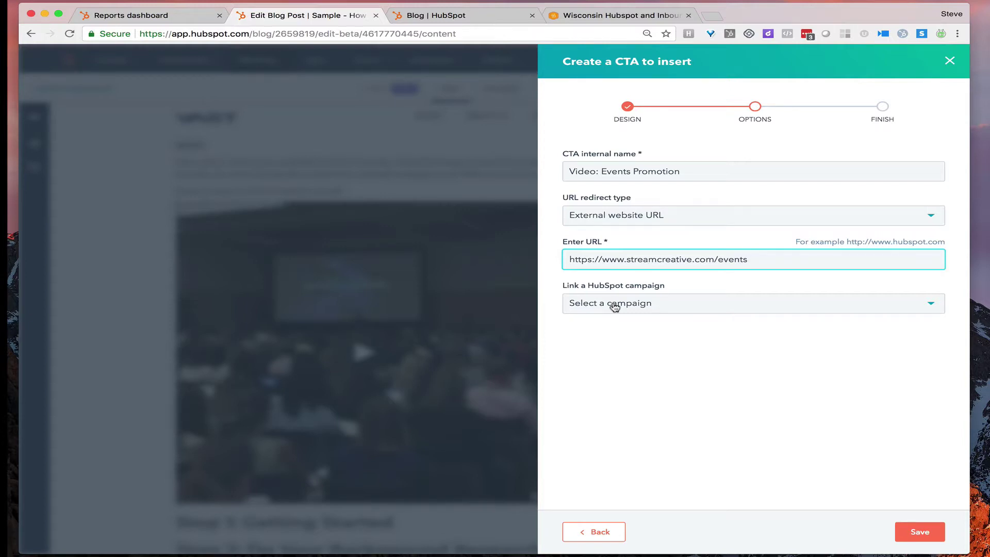
# Step: Link the CTA to the campaign "Sample - My first inbound campaign in HubSpot", and save and insert it as the video's overlay
pyautogui.click(615, 307)
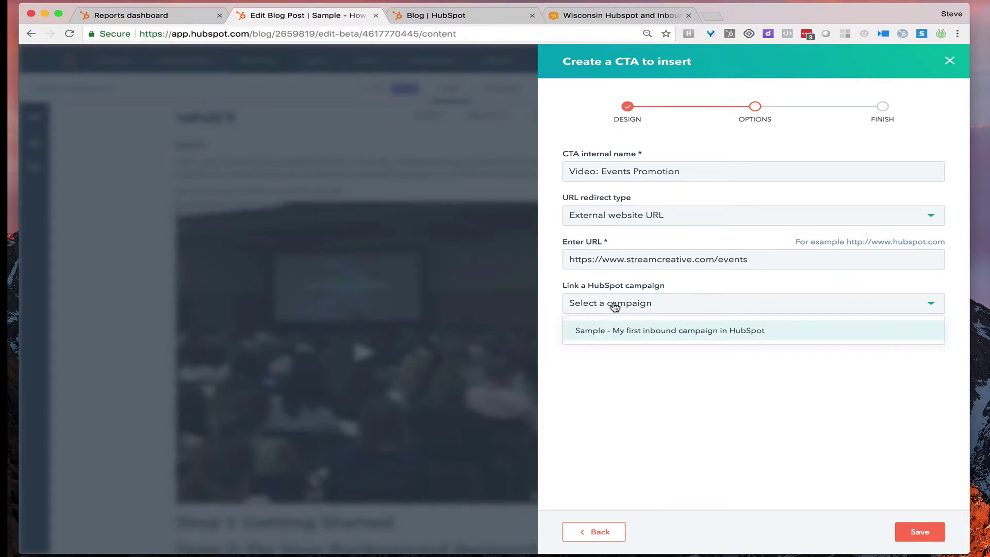
pyautogui.click(622, 332)
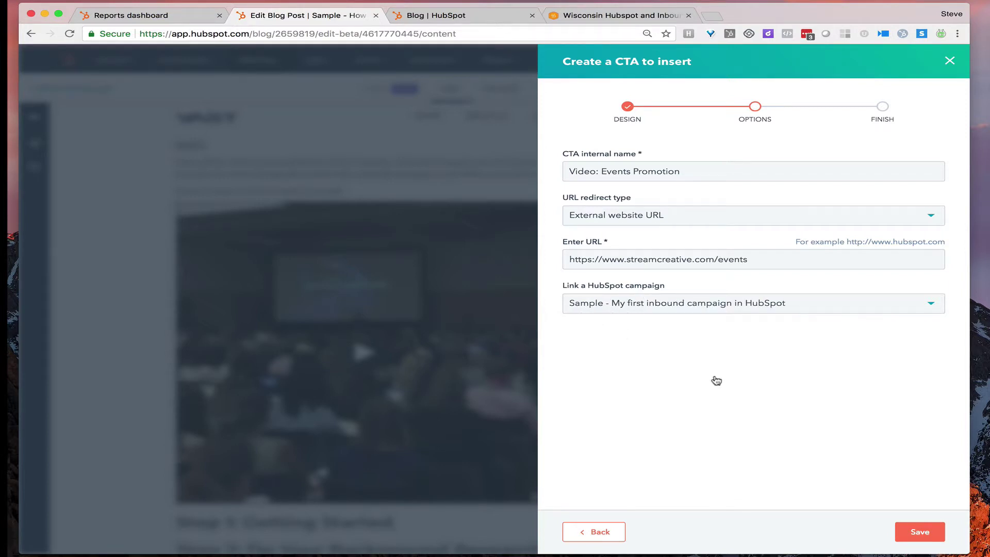
pyautogui.click(912, 537)
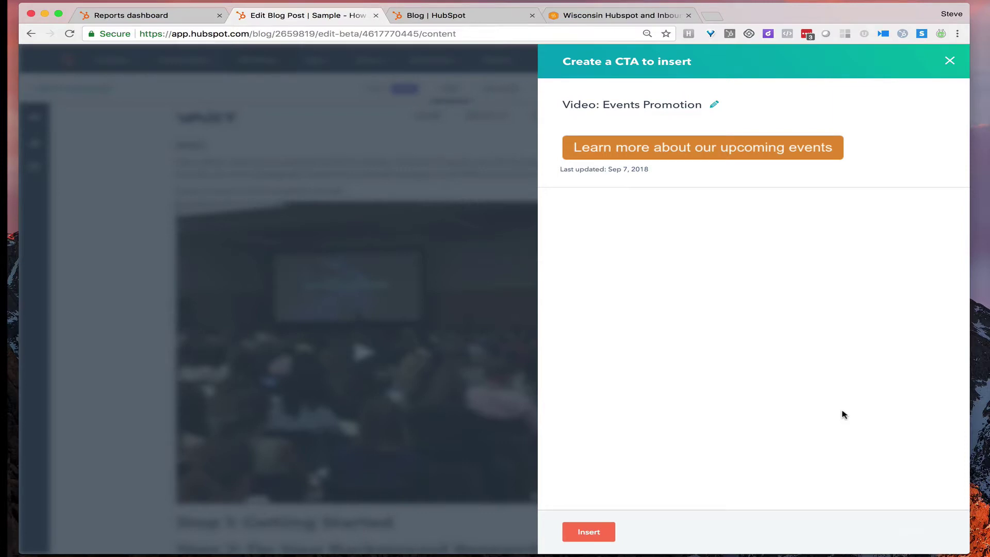
pyautogui.moveTo(710, 164)
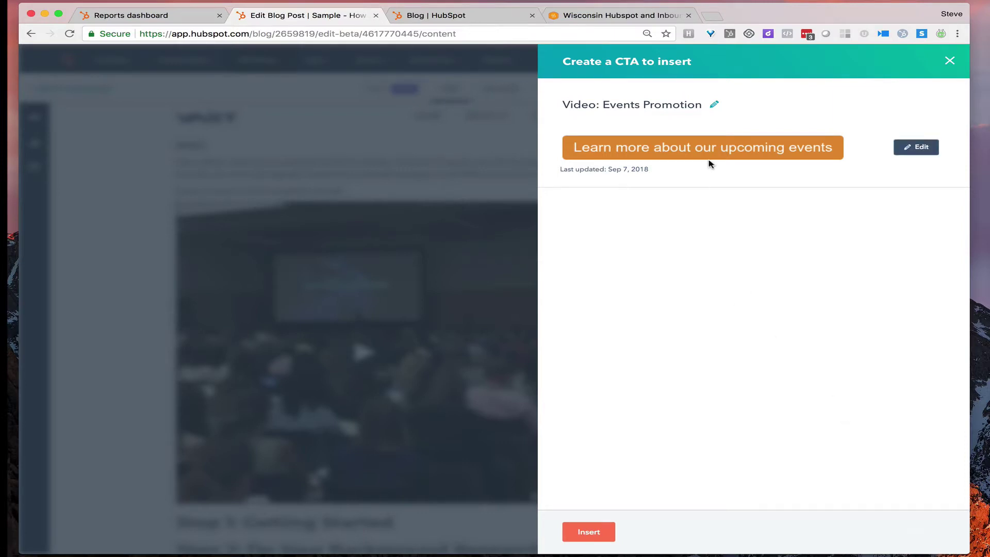
pyautogui.click(590, 532)
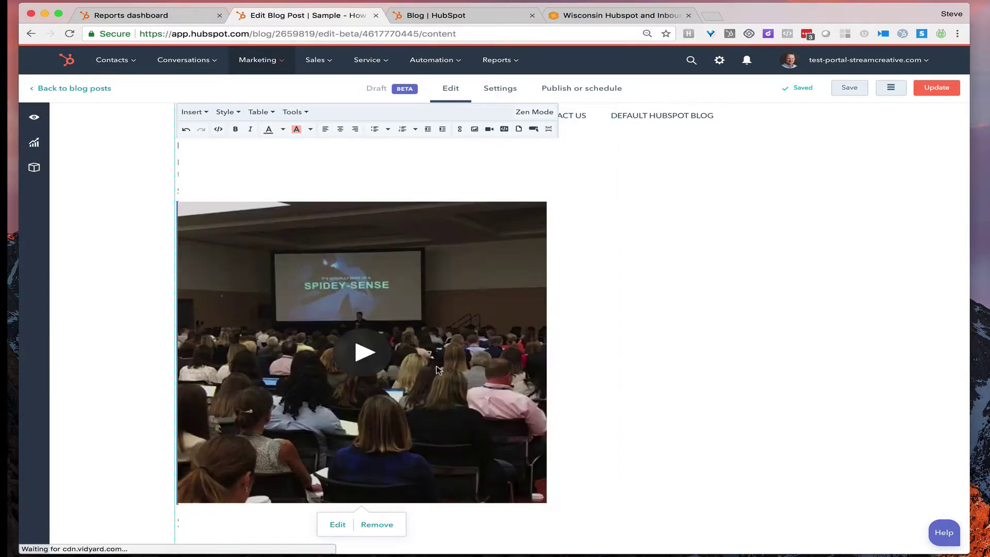
# Step: Set the call-to-action overlay's display time to Before video starts in the video's content options
pyautogui.click(336, 511)
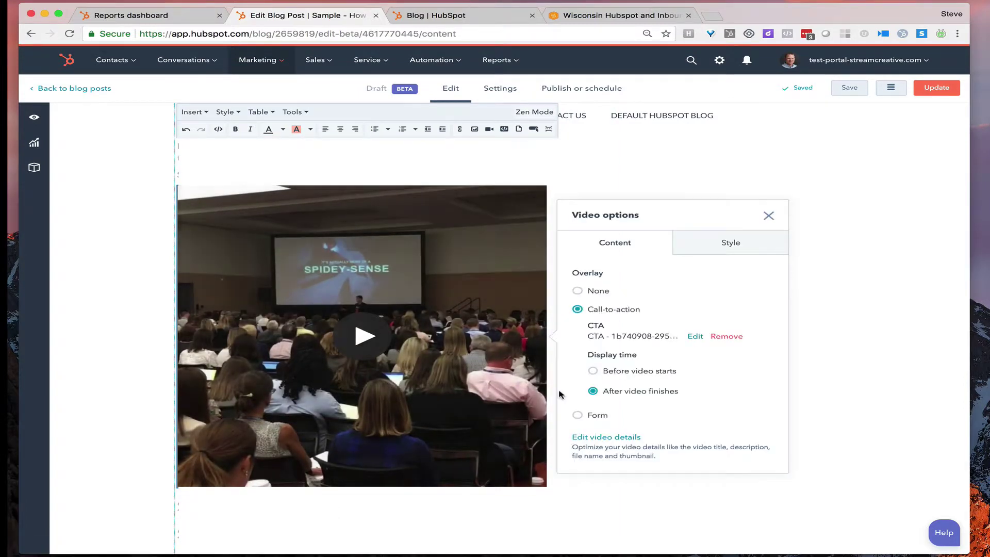
pyautogui.scroll(1, 608, 398)
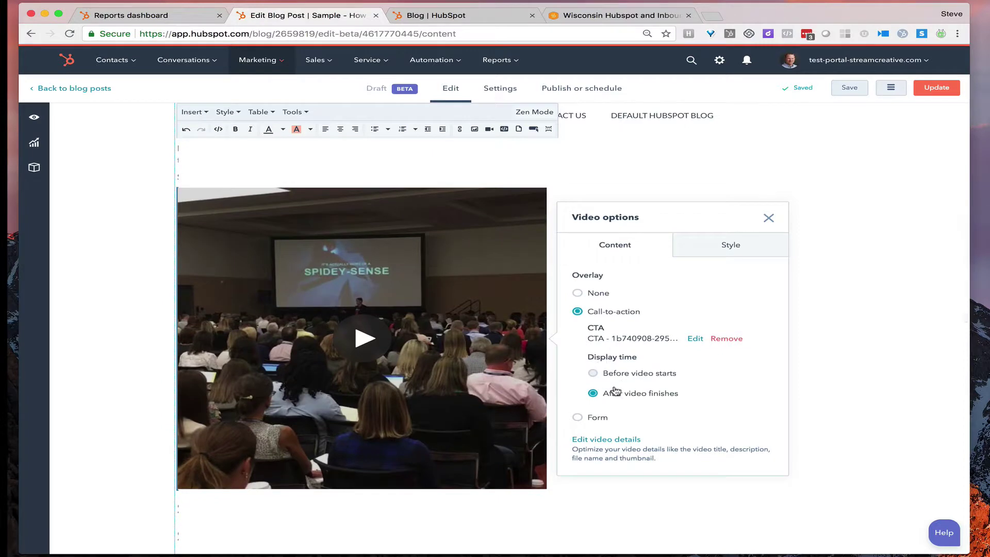
pyautogui.scroll(1, 661, 400)
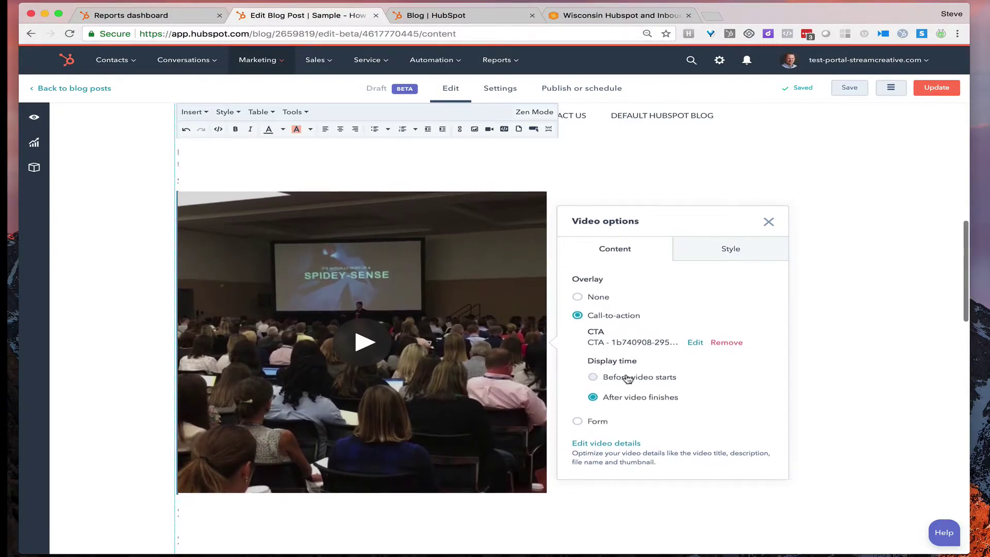
pyautogui.scroll(1, 628, 381)
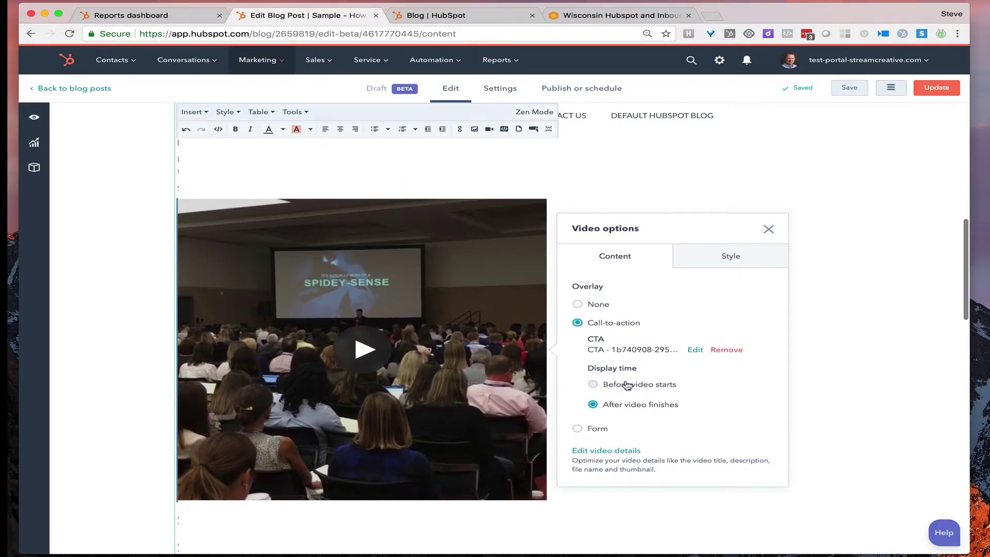
pyautogui.click(627, 382)
pyautogui.scroll(-1, 638, 387)
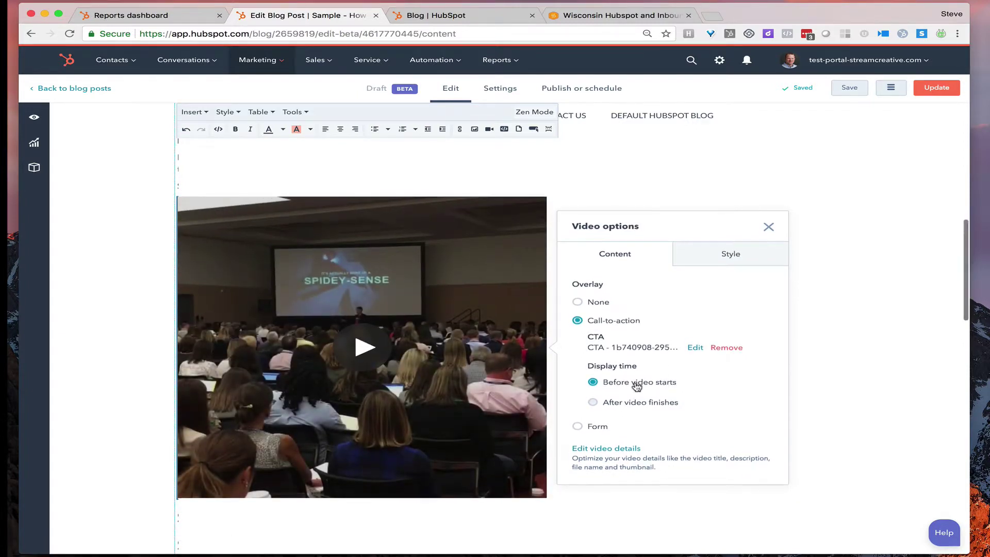
# Step: Preview the blog post in a new window, play its video and skip the call-to-action overlay
pyautogui.click(768, 231)
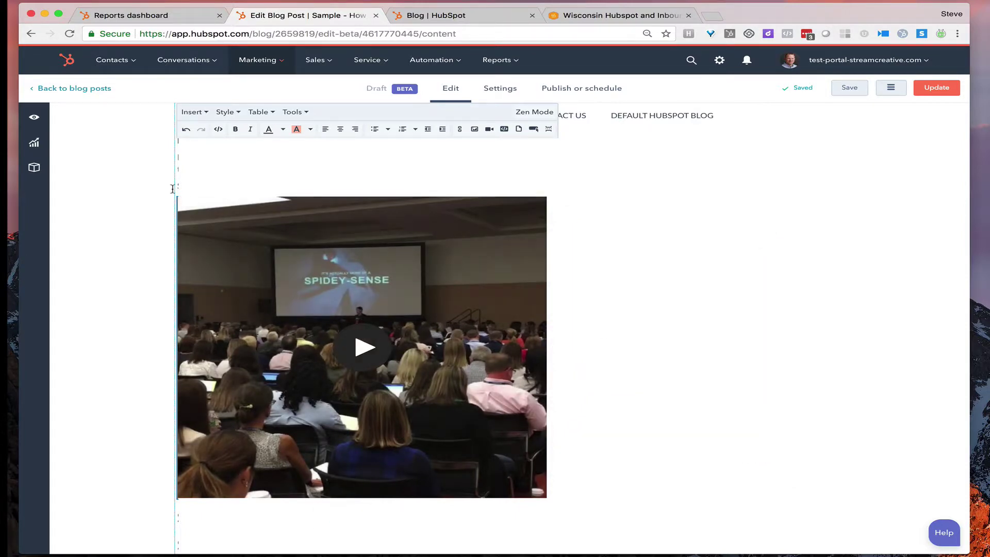
pyautogui.click(34, 120)
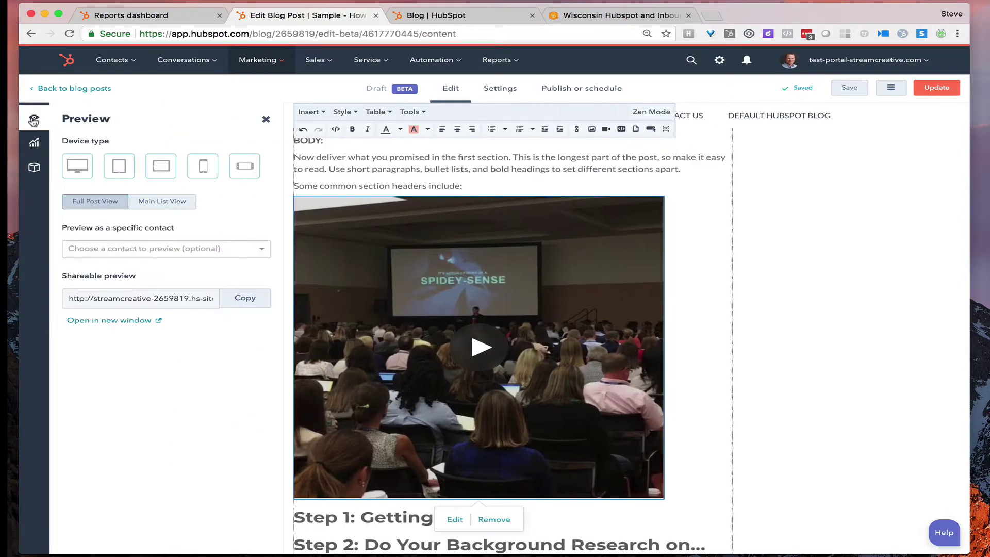
pyautogui.click(121, 321)
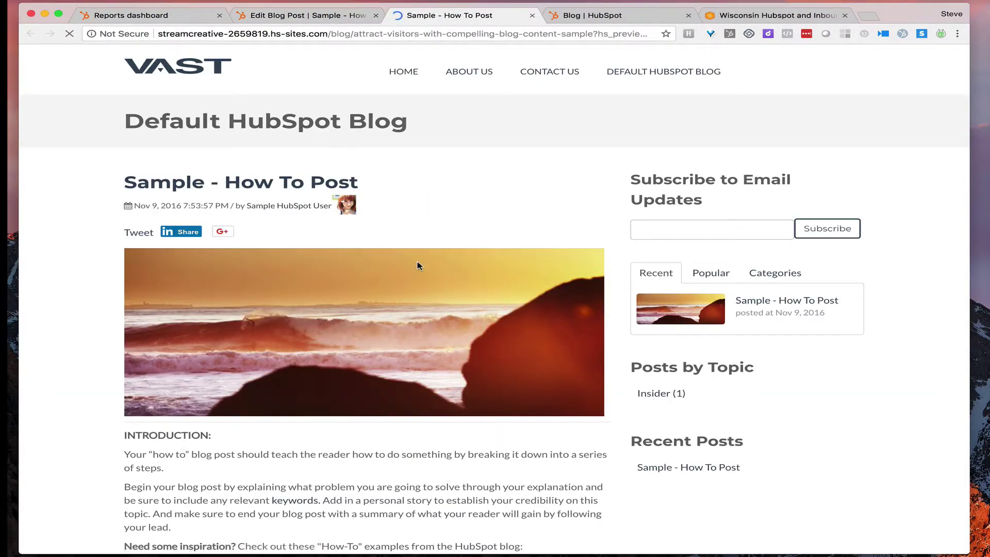
pyautogui.scroll(-10, 415, 263)
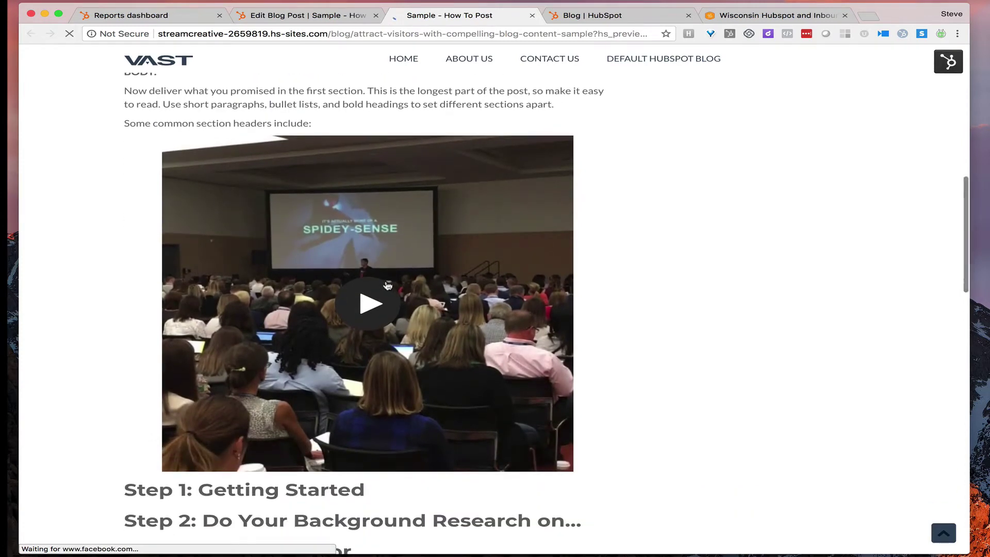
pyautogui.click(371, 304)
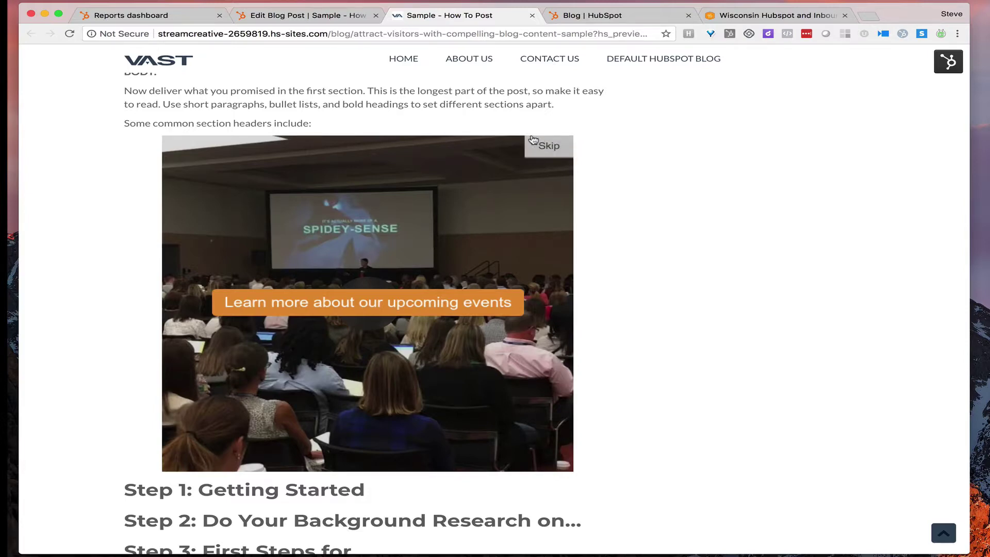
pyautogui.click(535, 141)
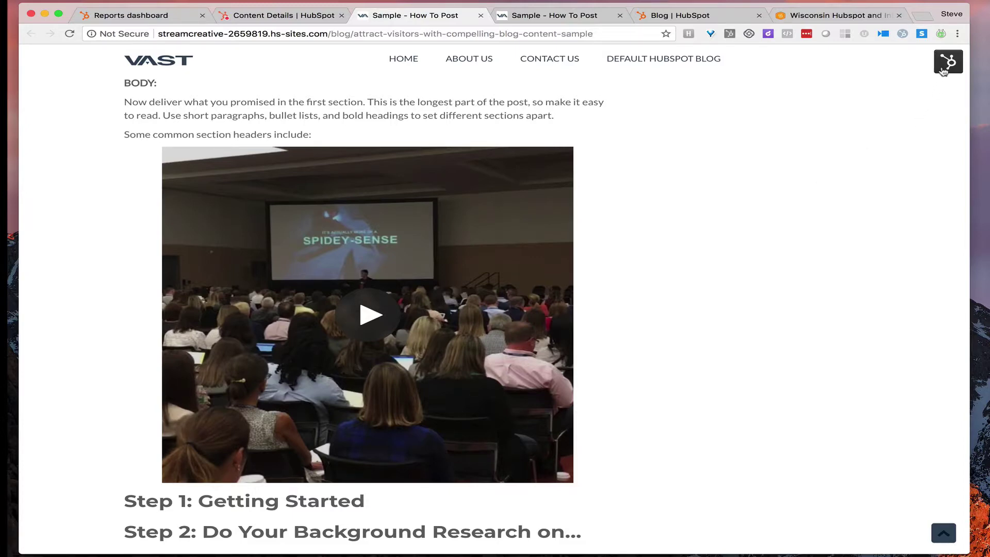
# Step: View the published post's details and examine its performance figures, including the video views and video retention charts
pyautogui.click(943, 72)
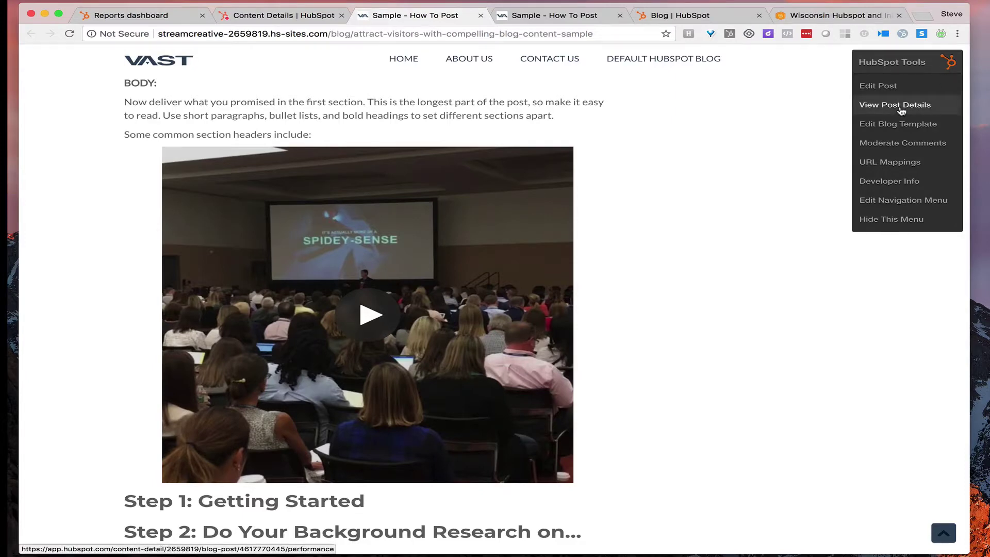
pyautogui.click(901, 109)
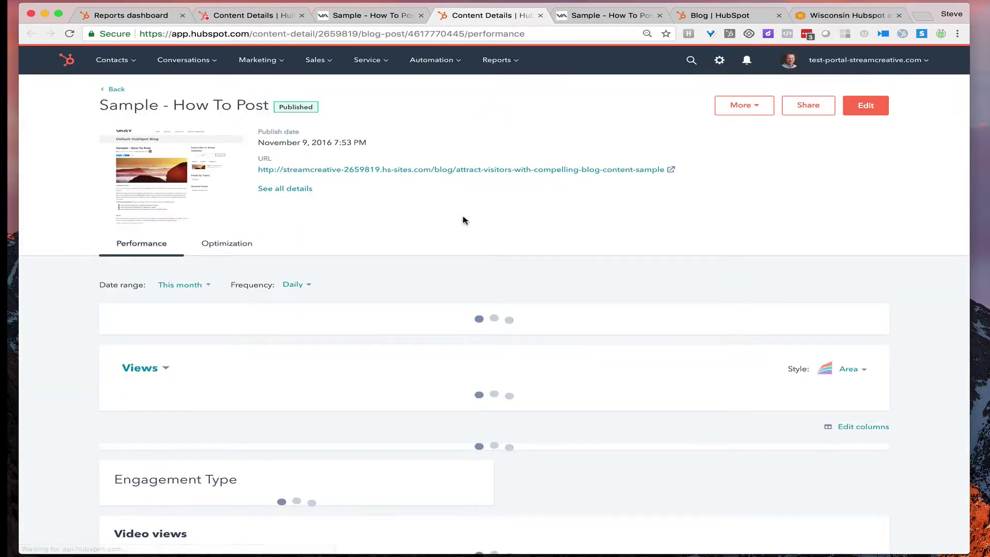
pyautogui.scroll(-5, 388, 248)
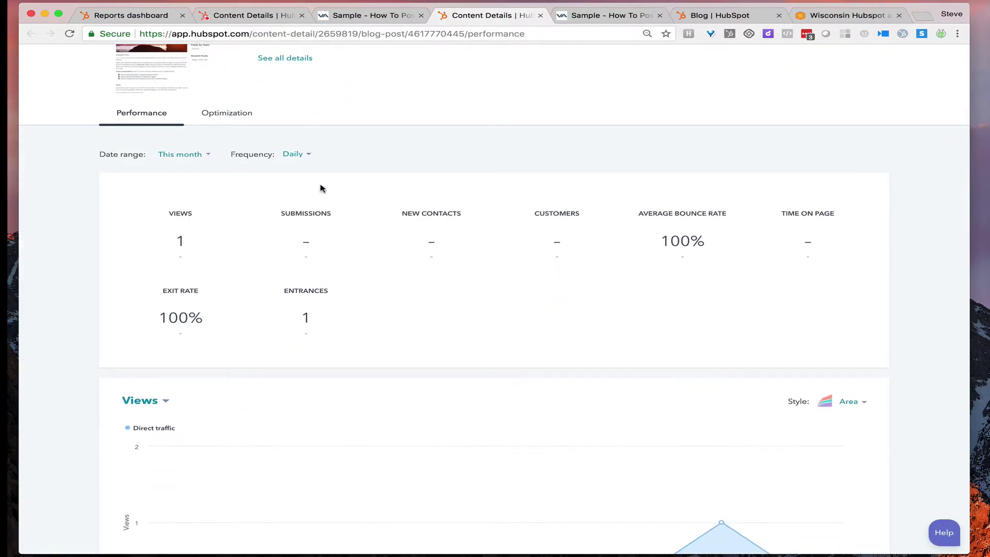
pyautogui.scroll(-10, 324, 188)
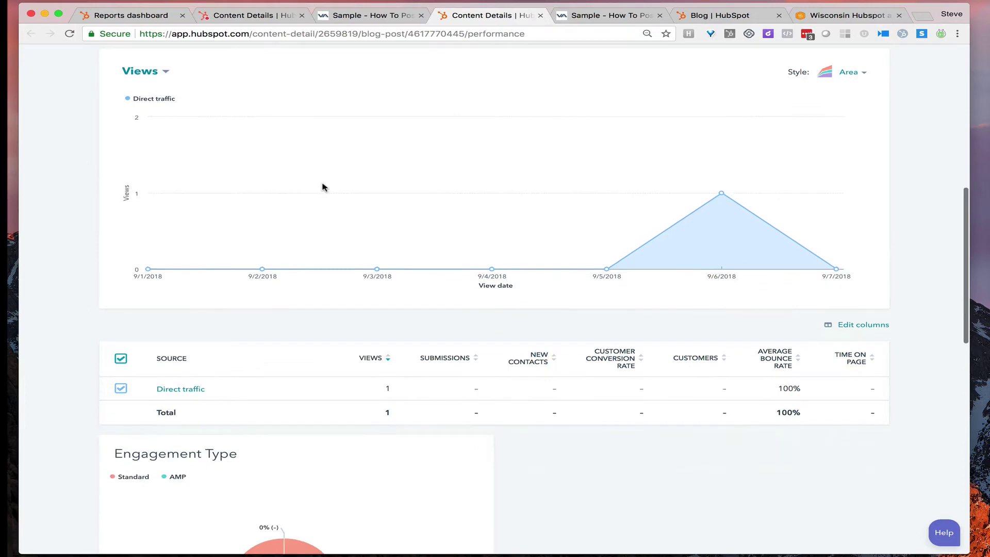
pyautogui.scroll(-15, 324, 188)
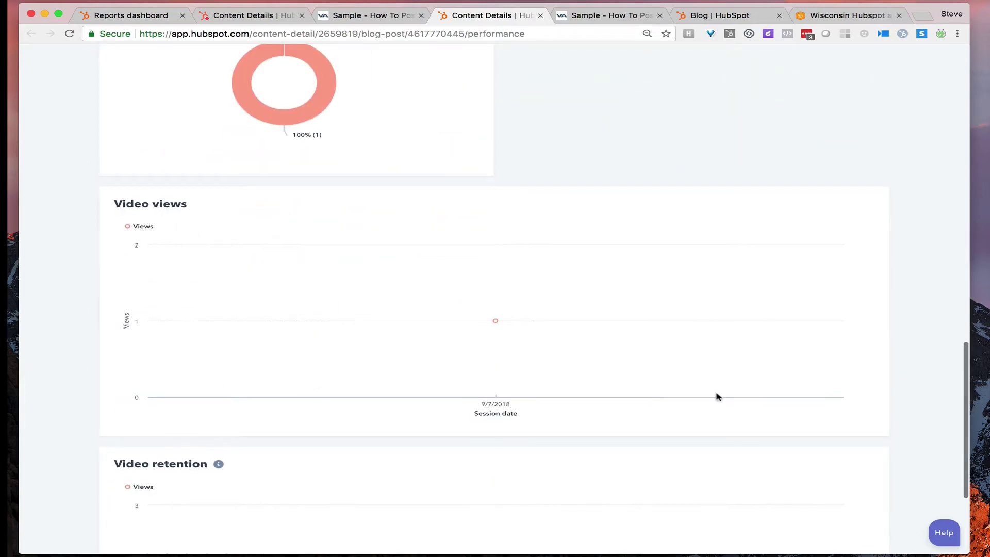
pyautogui.moveTo(497, 322)
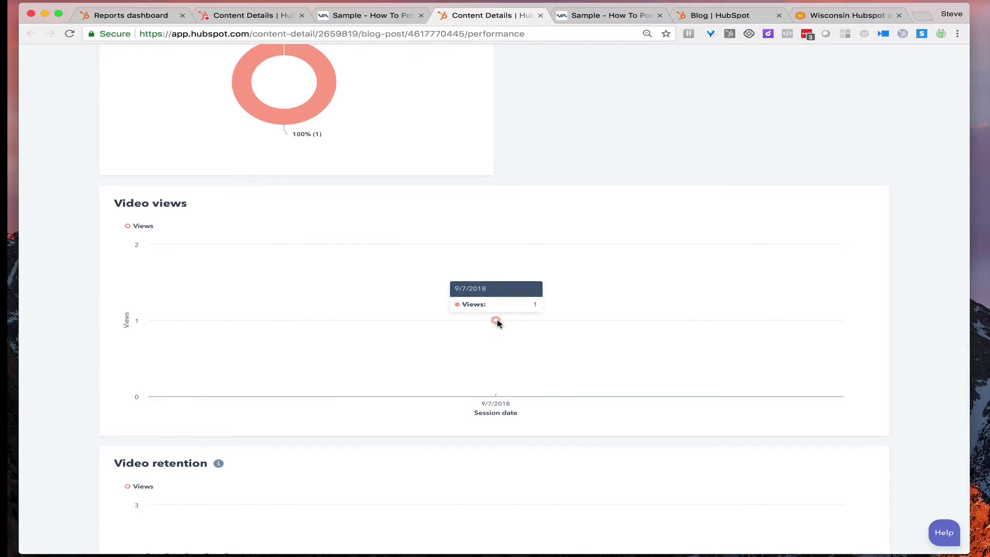
pyautogui.scroll(-5, 309, 491)
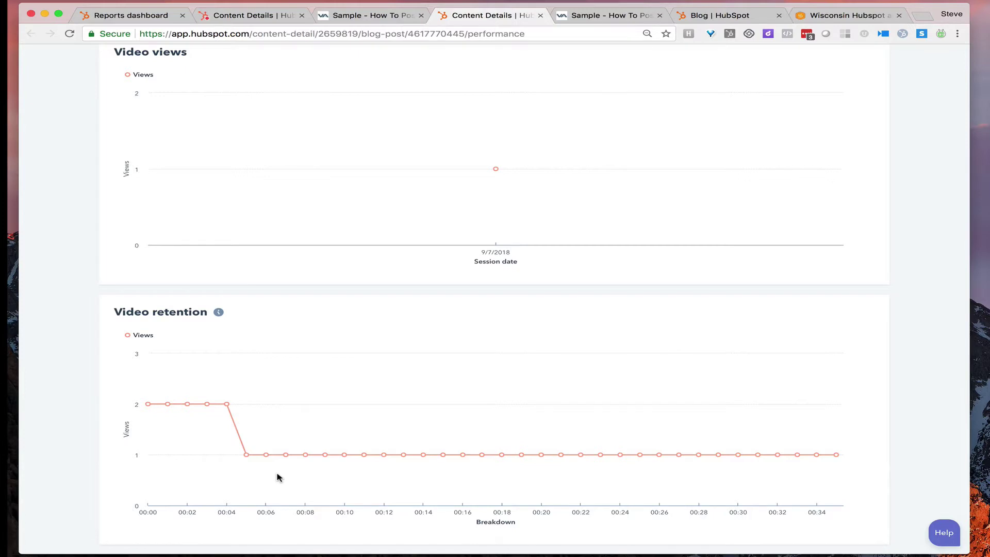
pyautogui.scroll(1, 206, 429)
pyautogui.moveTo(235, 447)
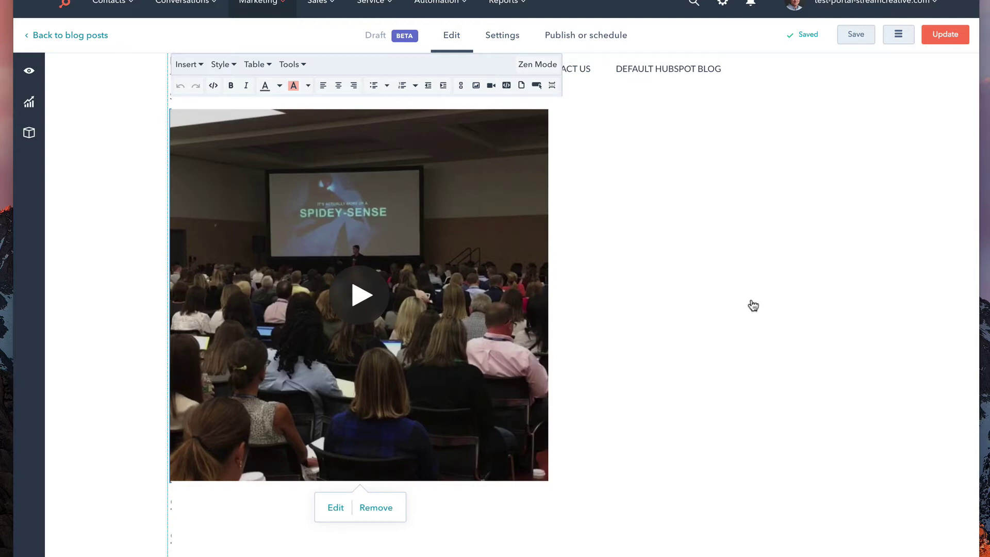
# Step: Switch the video's overlay to Form in the post editor and start creating a new form for it
pyautogui.click(336, 507)
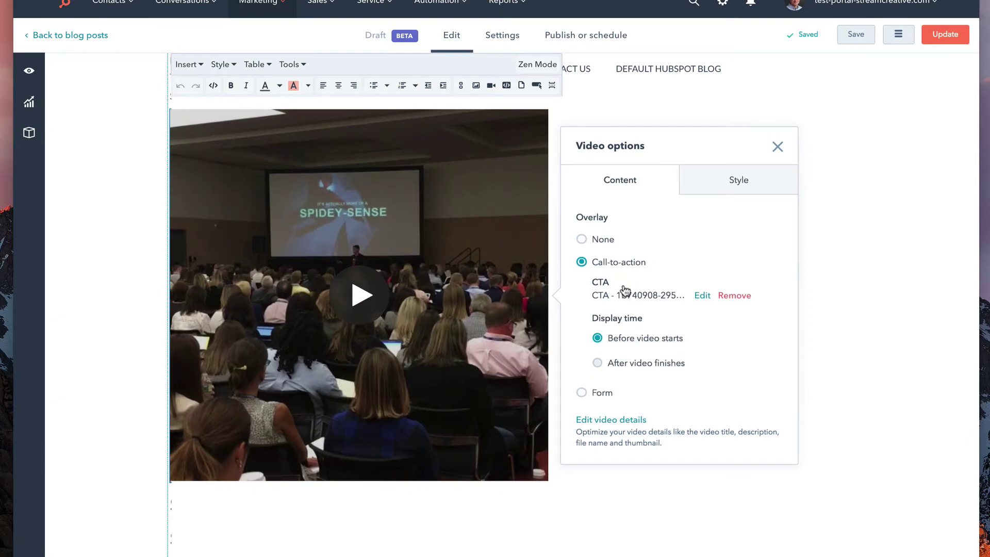
pyautogui.click(602, 393)
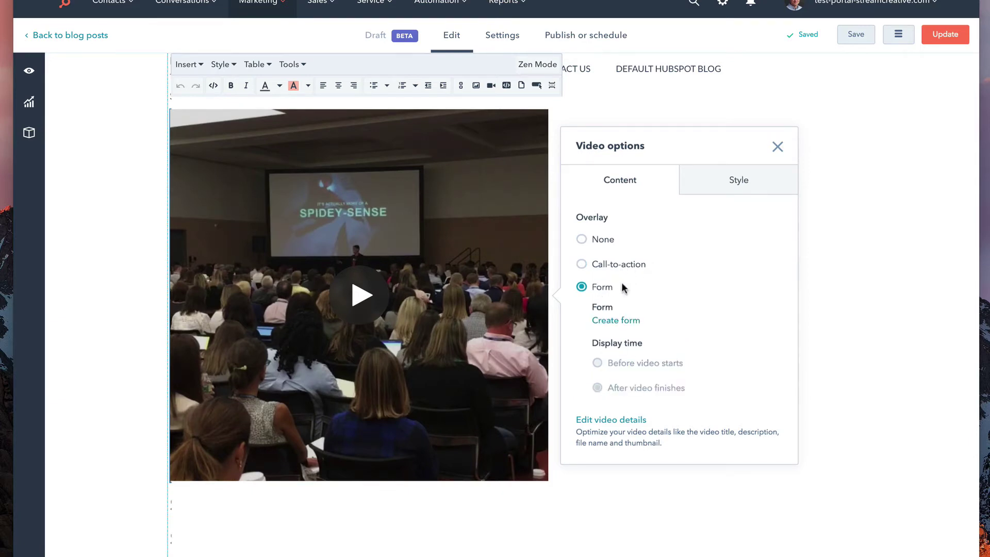
pyautogui.click(619, 322)
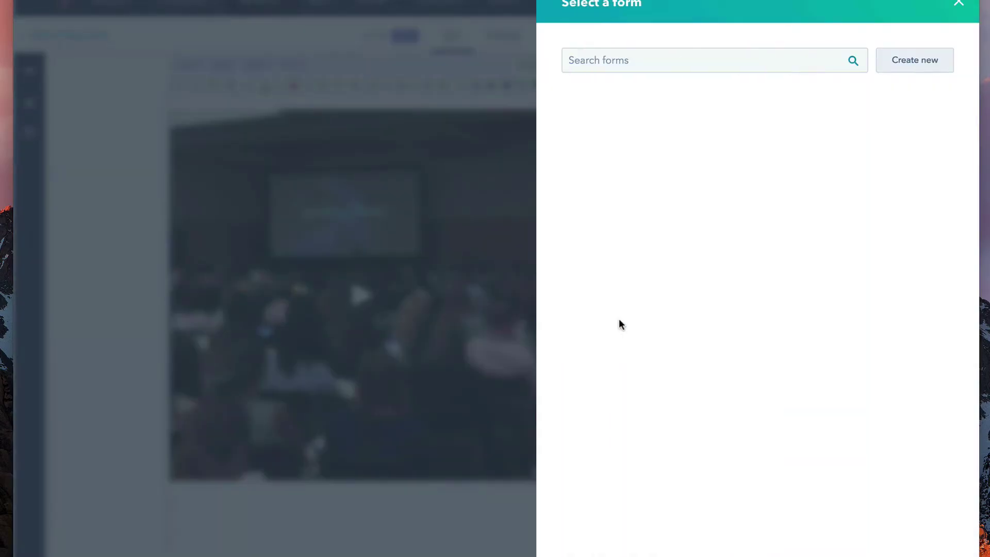
pyautogui.click(903, 57)
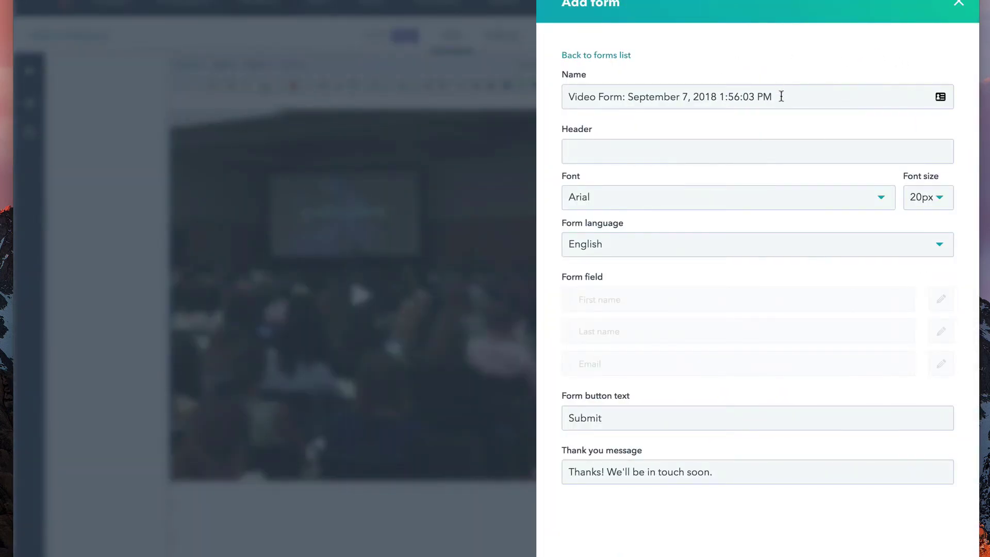
# Step: Name the form "Video Form:Test" and set its header to "Learn More About Our Video Services"
pyautogui.moveTo(781, 95); pyautogui.dragTo(627, 97)
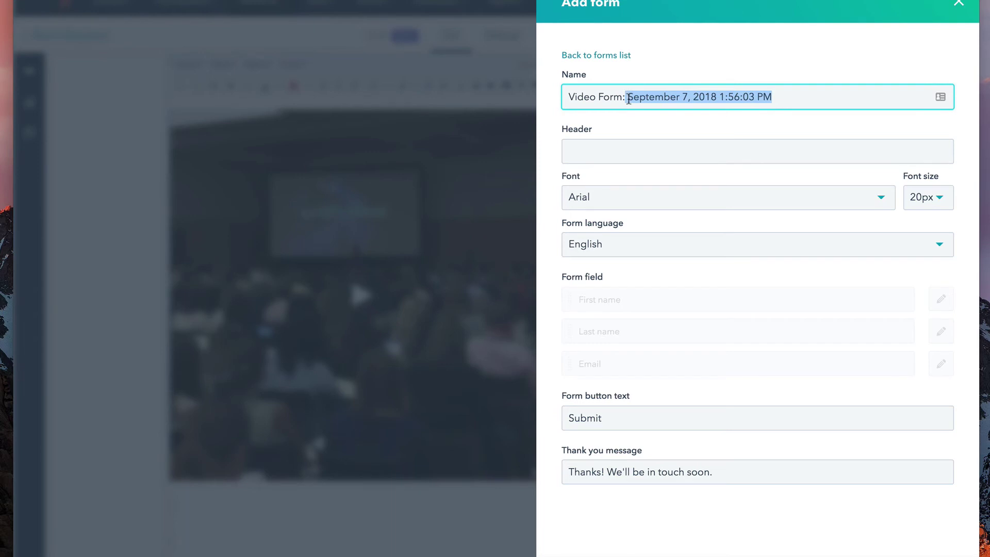
pyautogui.write('Test')
pyautogui.click(652, 148)
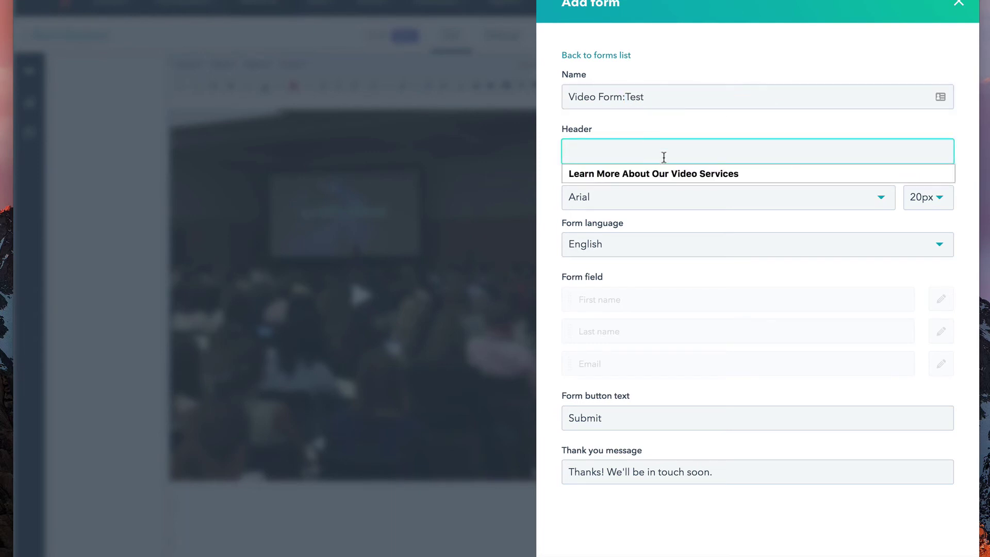
pyautogui.click(664, 173)
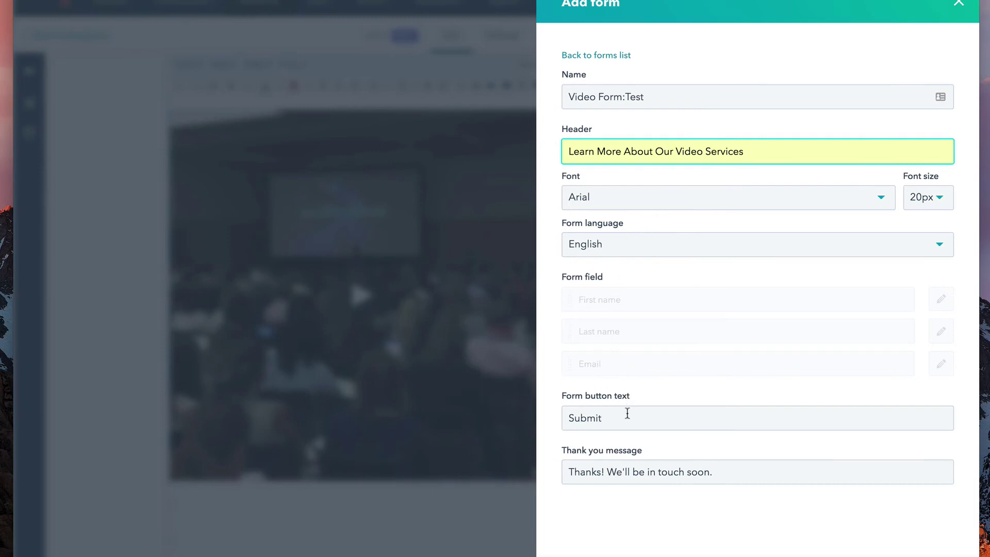
pyautogui.moveTo(622, 416); pyautogui.dragTo(565, 417)
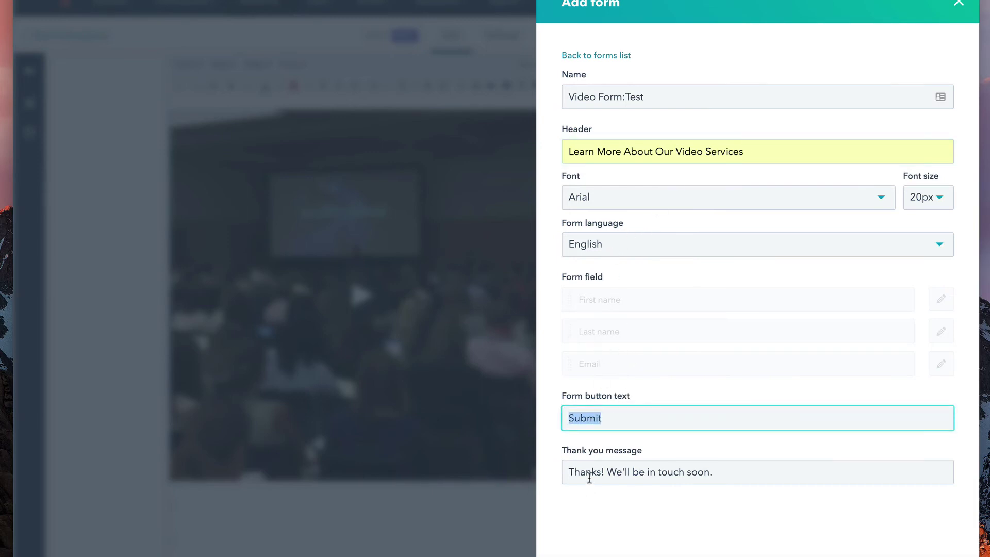
pyautogui.moveTo(591, 473); pyautogui.dragTo(675, 474)
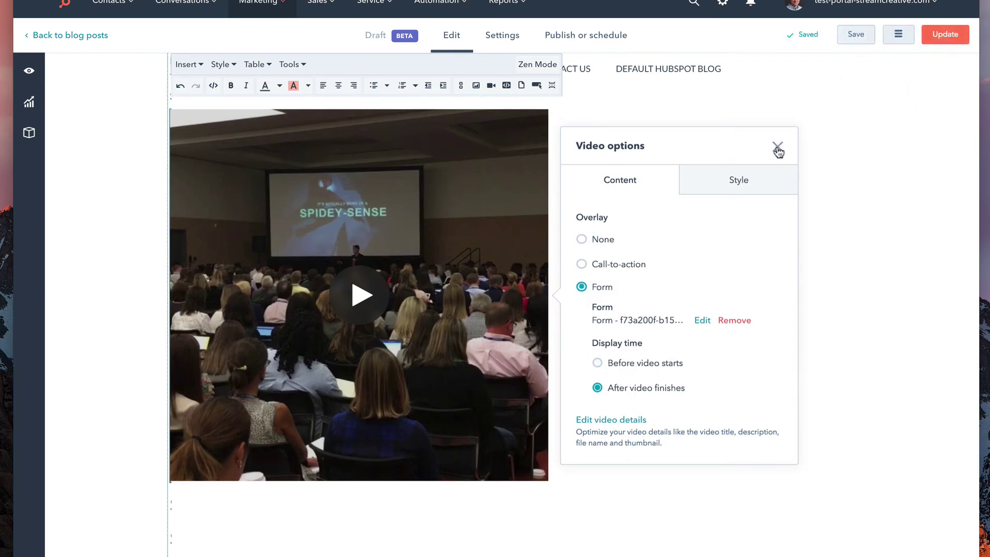
# Step: Close the video options and publish the changes to the existing blog post
pyautogui.click(778, 150)
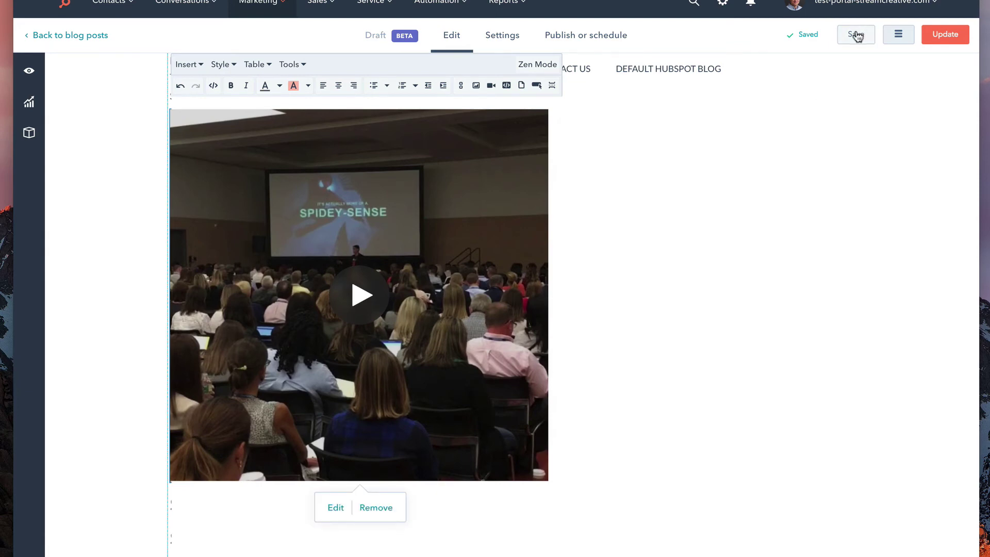
pyautogui.click(945, 34)
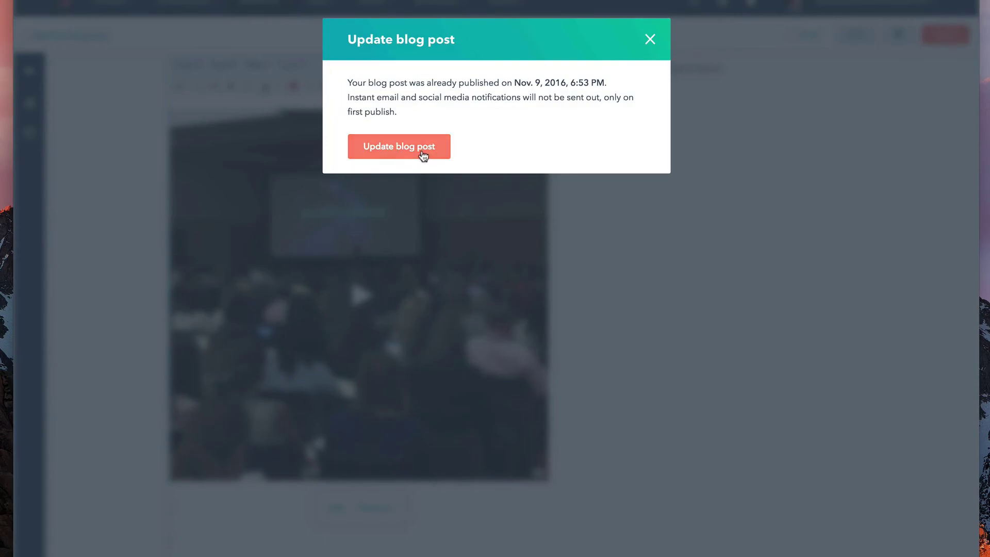
pyautogui.click(422, 153)
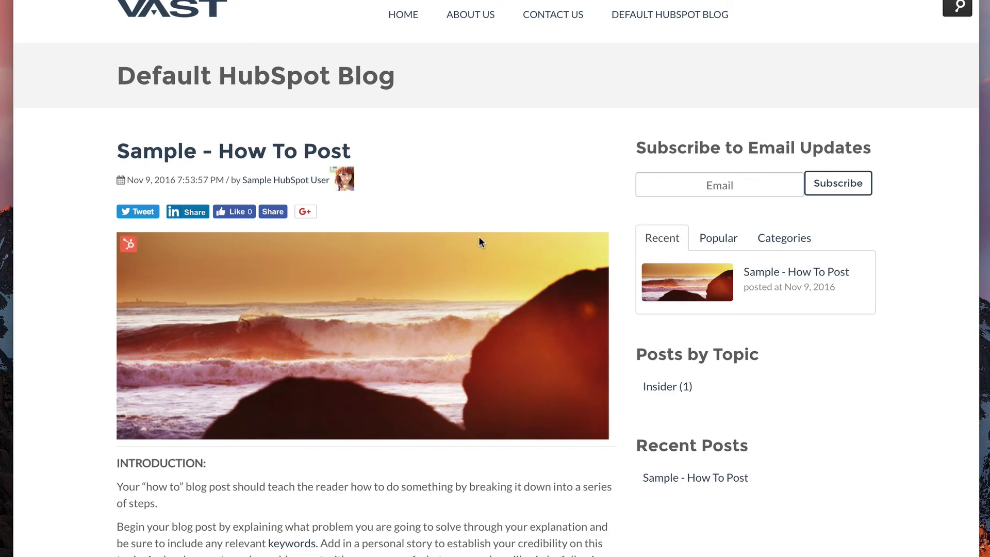
# Step: Play the published post's video, jump to near its end, check the form overlay's header and skip the form
pyautogui.scroll(-10, 479, 236)
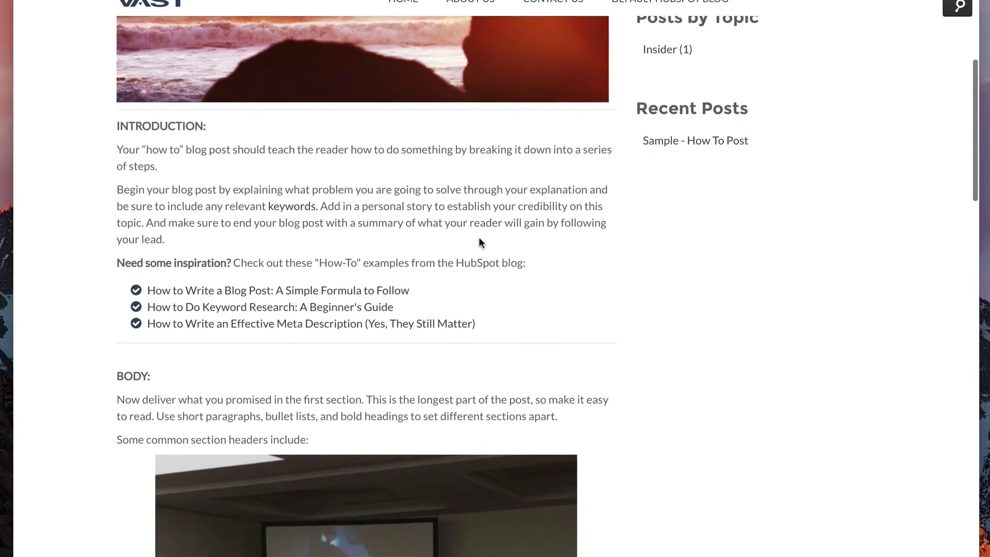
pyautogui.click(384, 338)
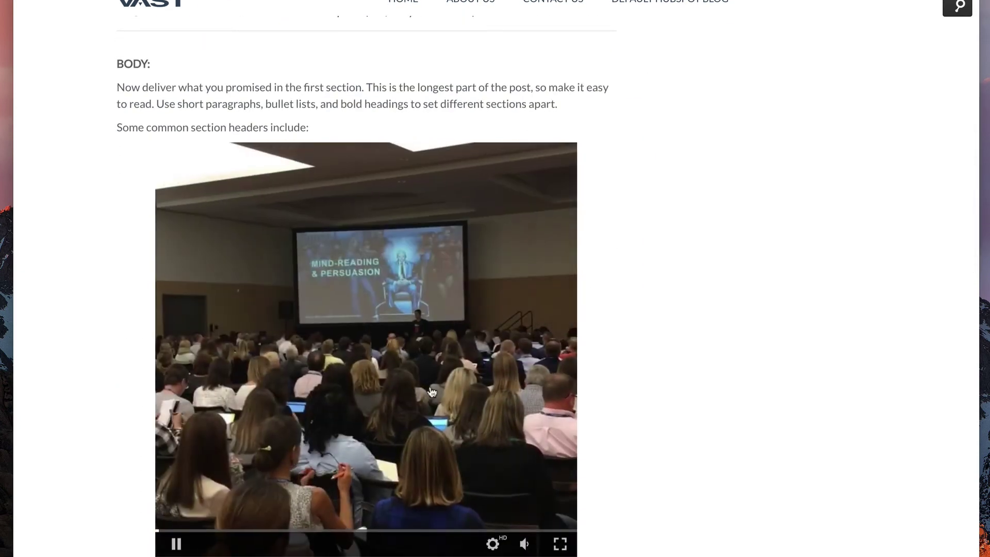
pyautogui.click(562, 528)
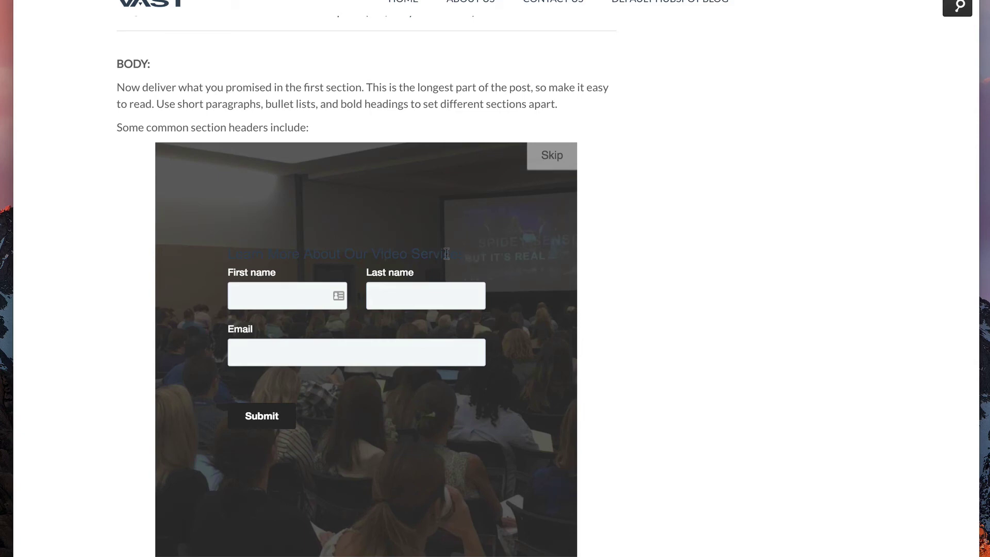
pyautogui.moveTo(467, 253); pyautogui.dragTo(217, 252)
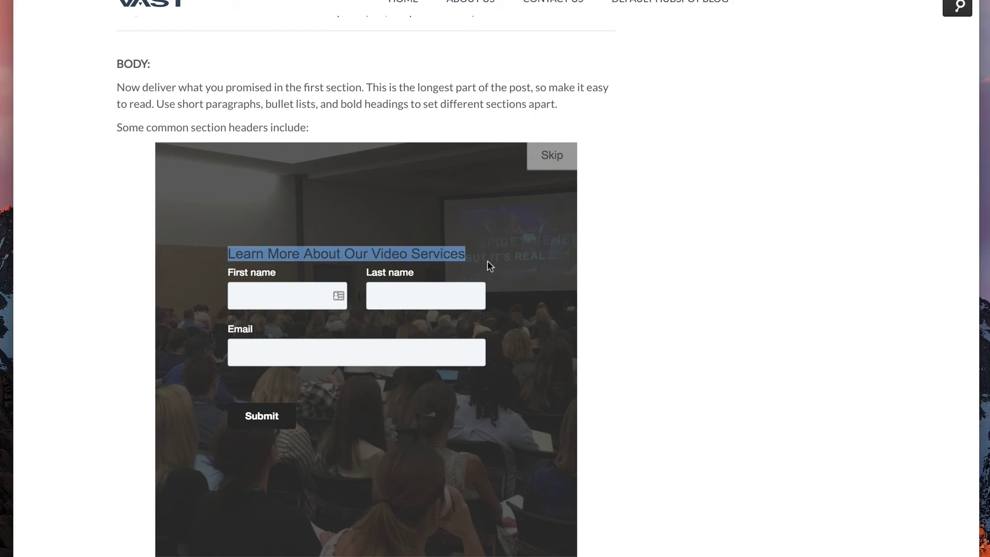
pyautogui.click(531, 255)
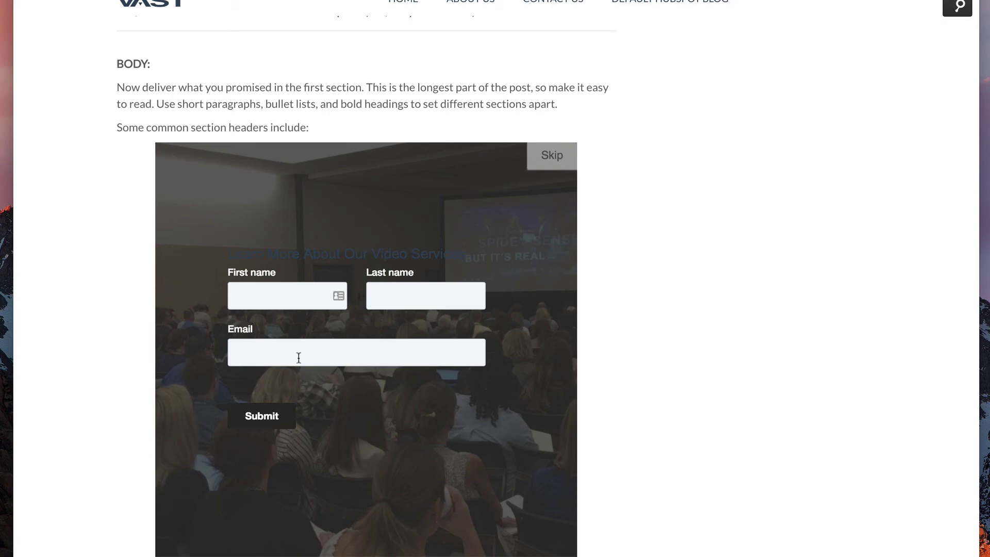
pyautogui.click(552, 158)
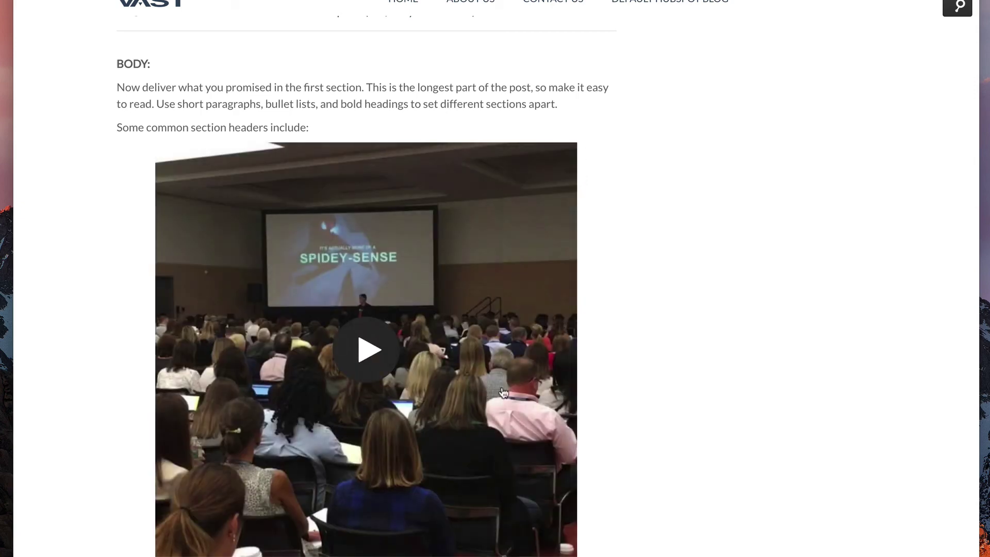